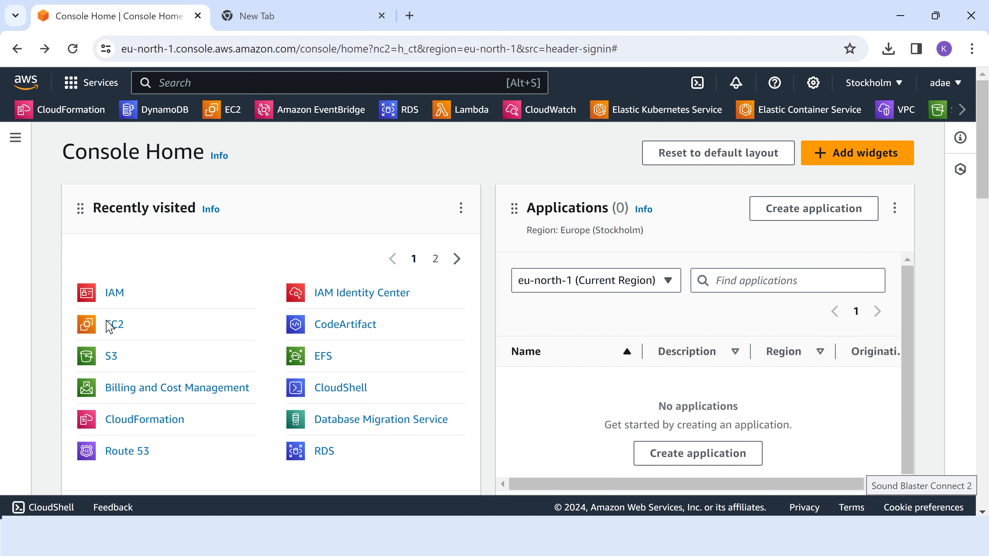
Open the IAM service and start creating a new role.
{"action": "left_click", "coordinate": [182, 84]}
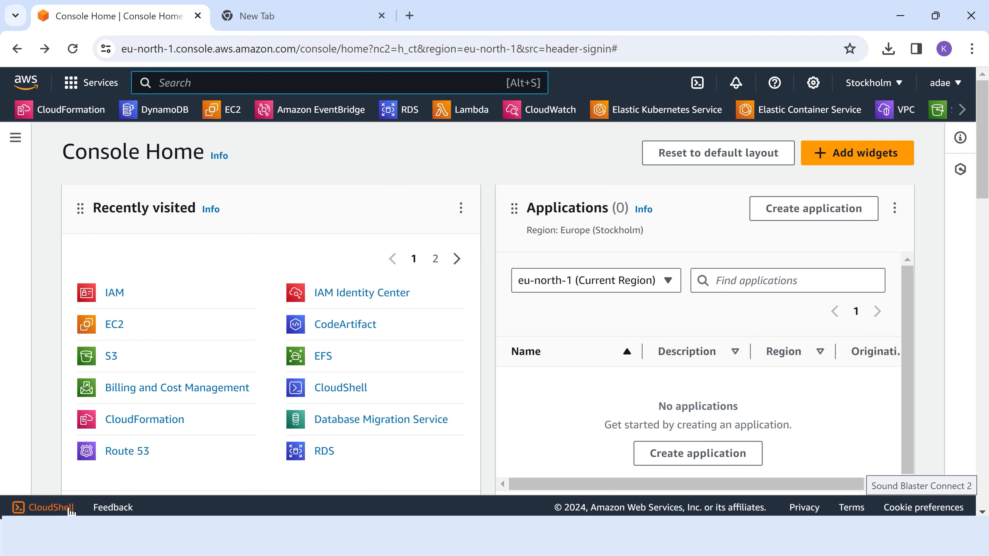
{"action": "type", "text": "iam"}
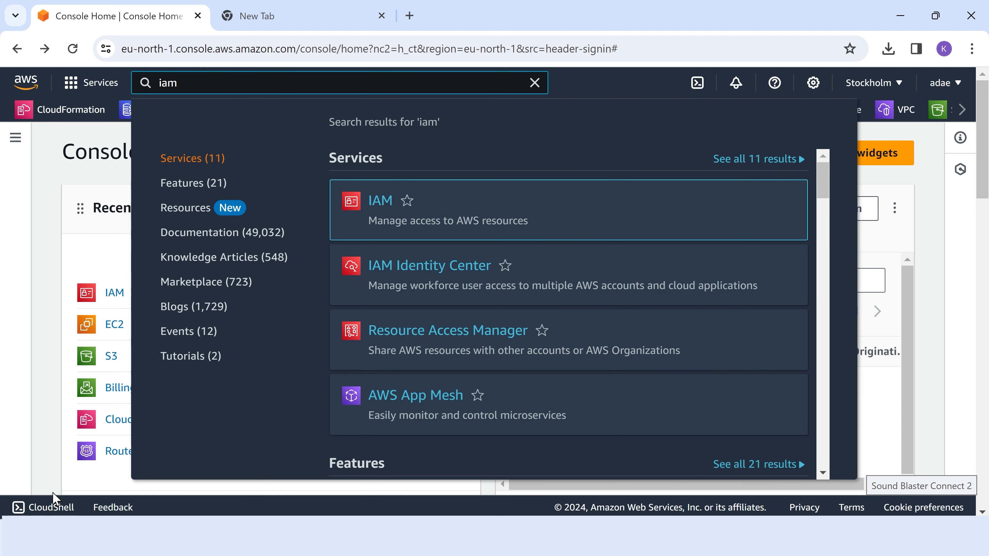
{"action": "left_click", "coordinate": [380, 202]}
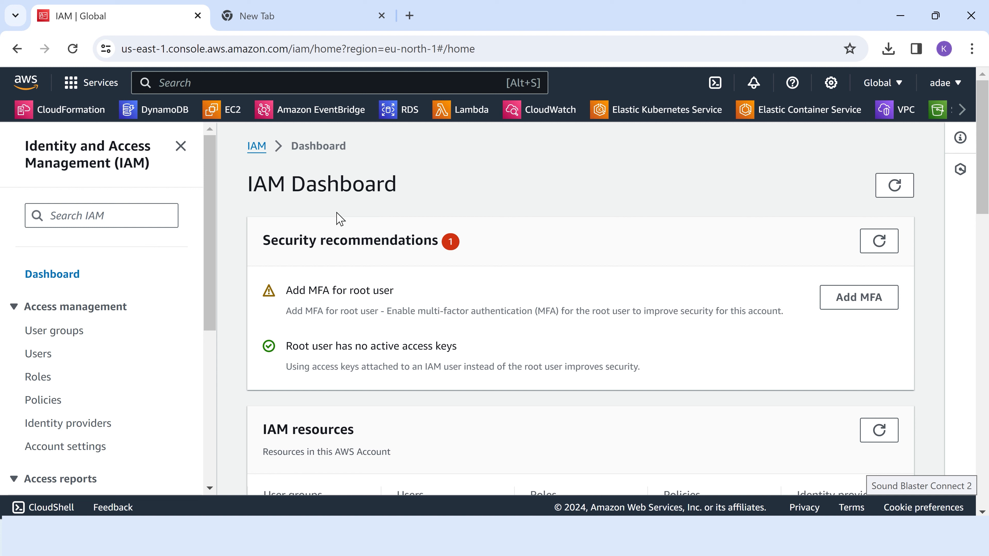
{"action": "left_click", "coordinate": [40, 383]}
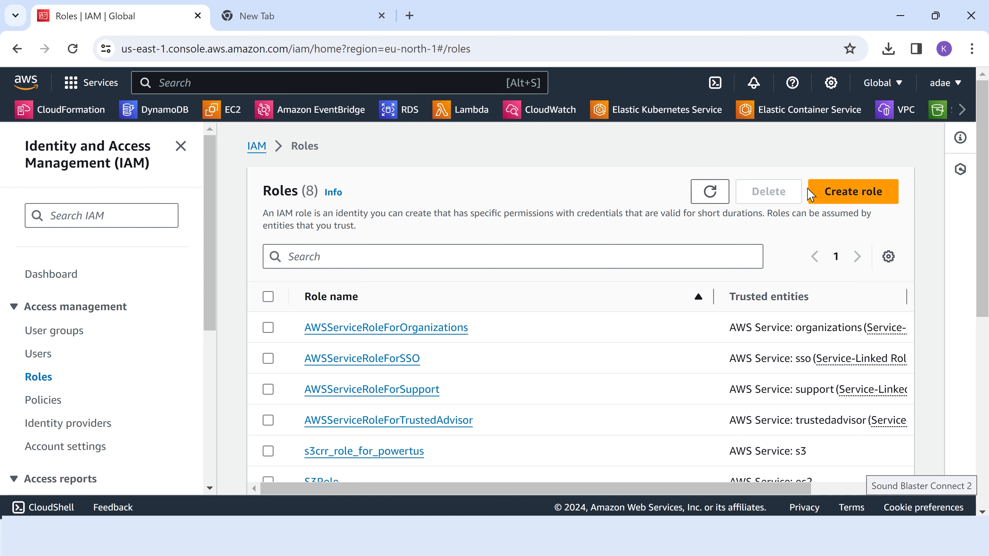
{"action": "left_click", "coordinate": [838, 191]}
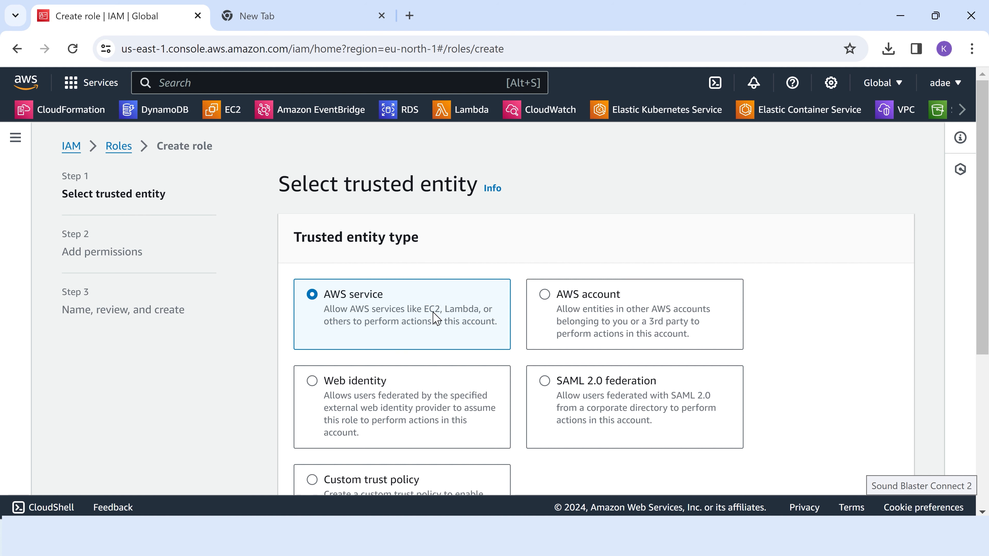
Set EC2 as the service and use case for the AWS service trusted entity and proceed to the permissions.
{"action": "scroll", "coordinate": [435, 318], "scroll_direction": "down", "scroll_amount": 6}
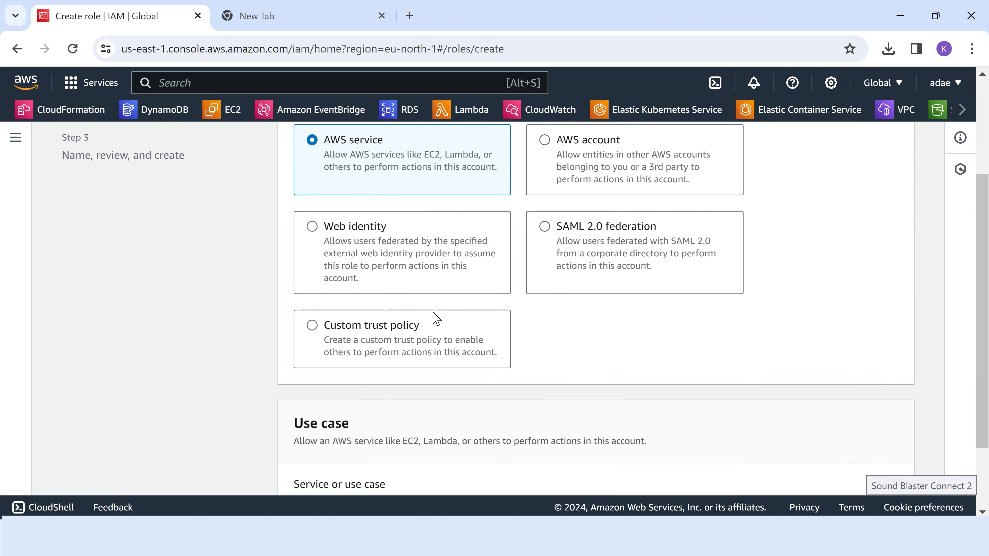
{"action": "left_click", "coordinate": [727, 417]}
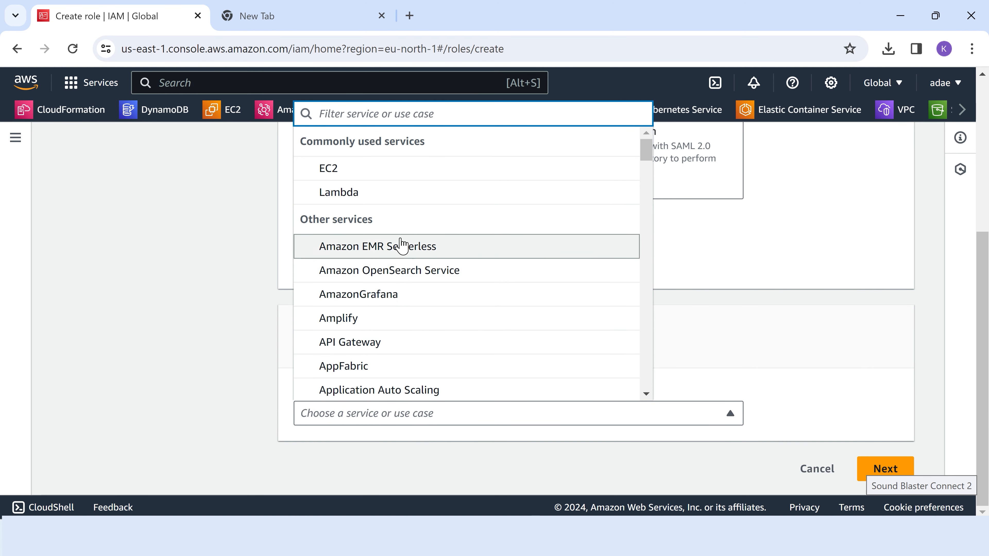
{"action": "left_click", "coordinate": [369, 175]}
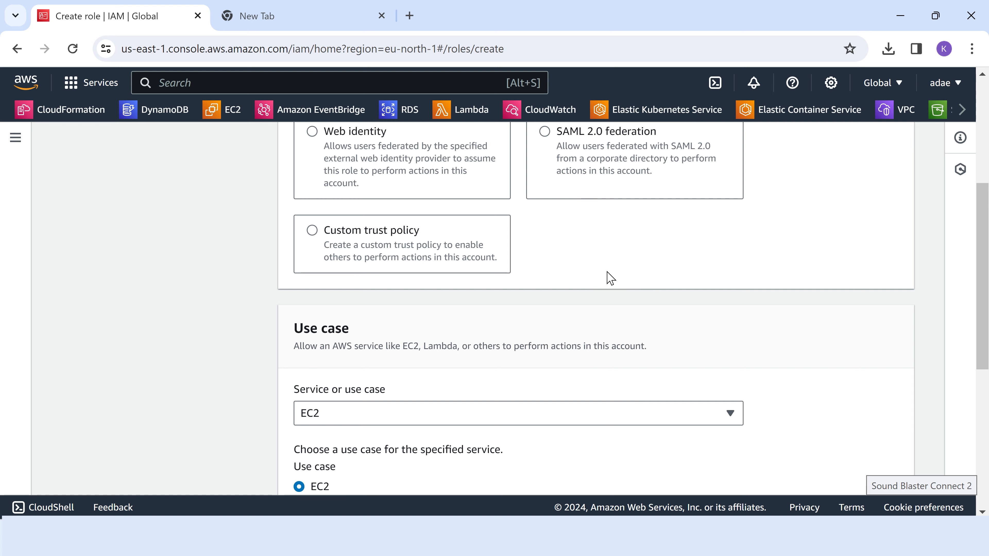
{"action": "scroll", "coordinate": [609, 277], "scroll_direction": "down", "scroll_amount": 4}
{"action": "scroll", "coordinate": [609, 277], "scroll_direction": "down", "scroll_amount": 5}
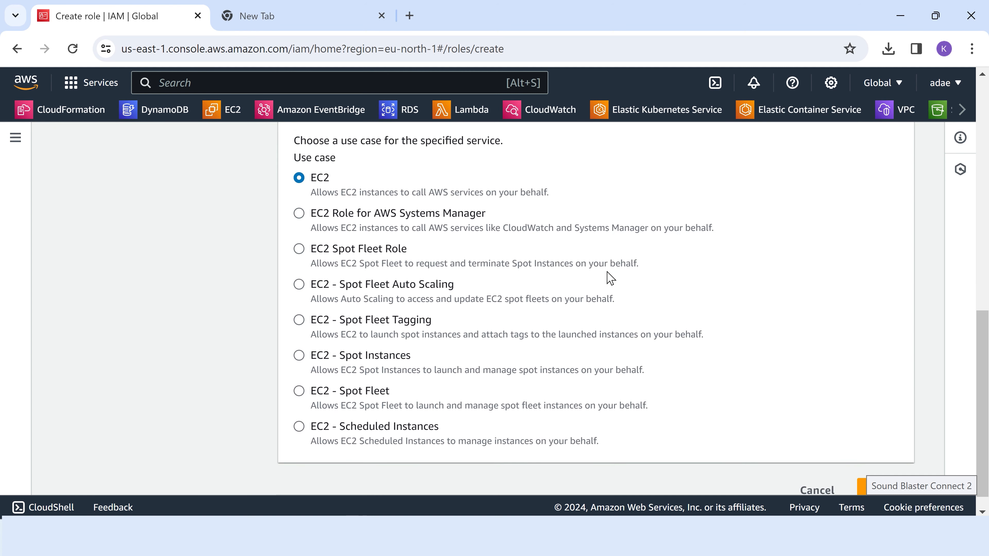
{"action": "left_click", "coordinate": [876, 468]}
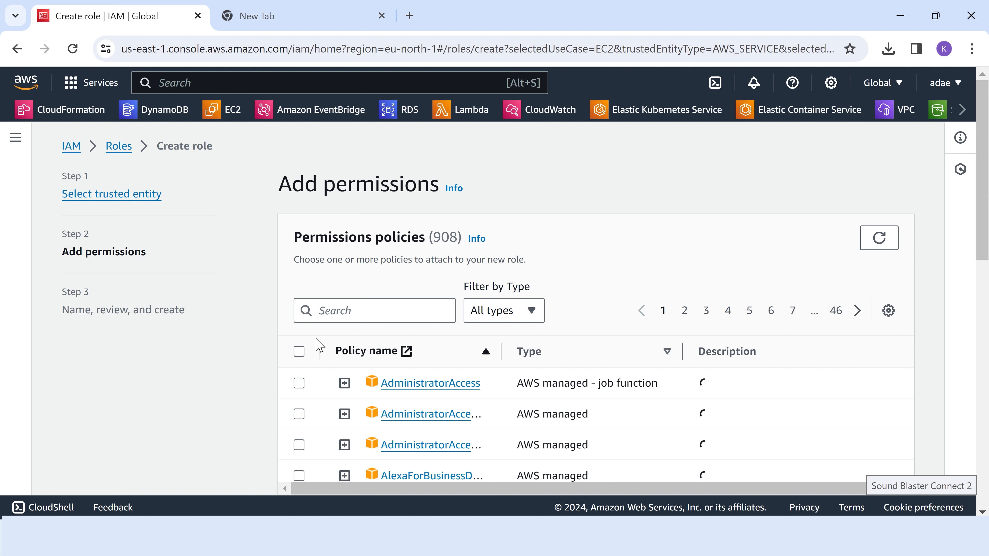
Find the S3 policies, attach AmazonS3FullAccess to the new role, and proceed to the review.
{"action": "left_click", "coordinate": [401, 311]}
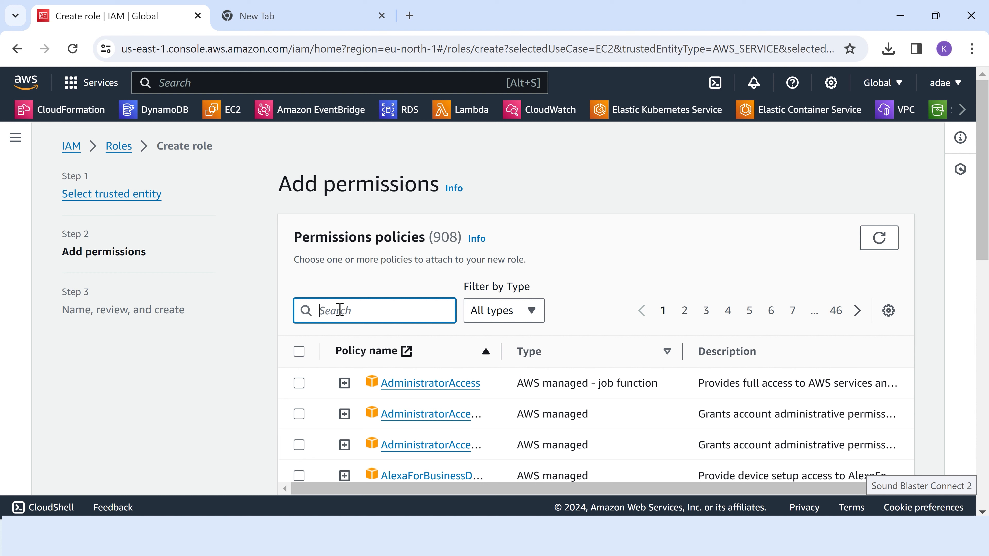
{"action": "type", "text": "s3"}
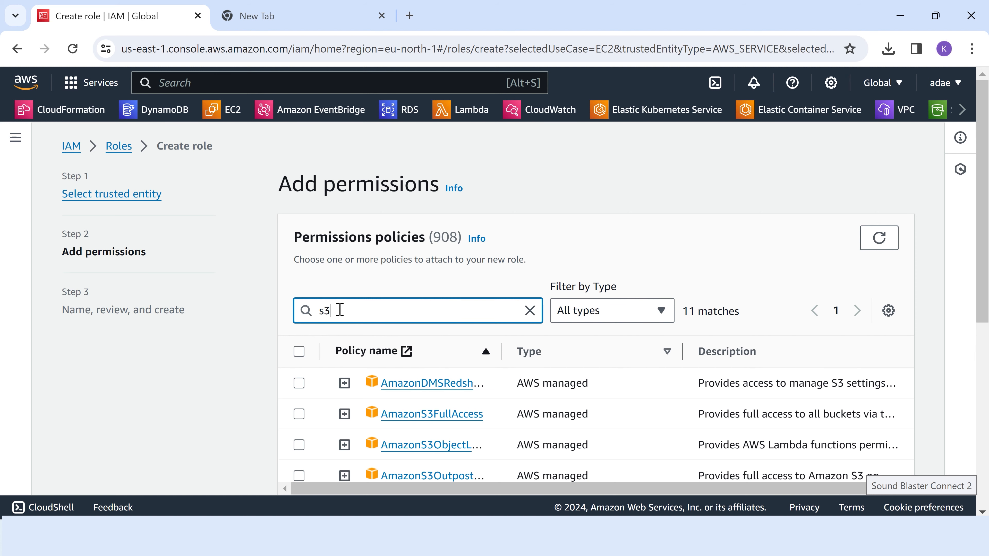
{"action": "scroll", "coordinate": [382, 338], "scroll_direction": "down", "scroll_amount": 2}
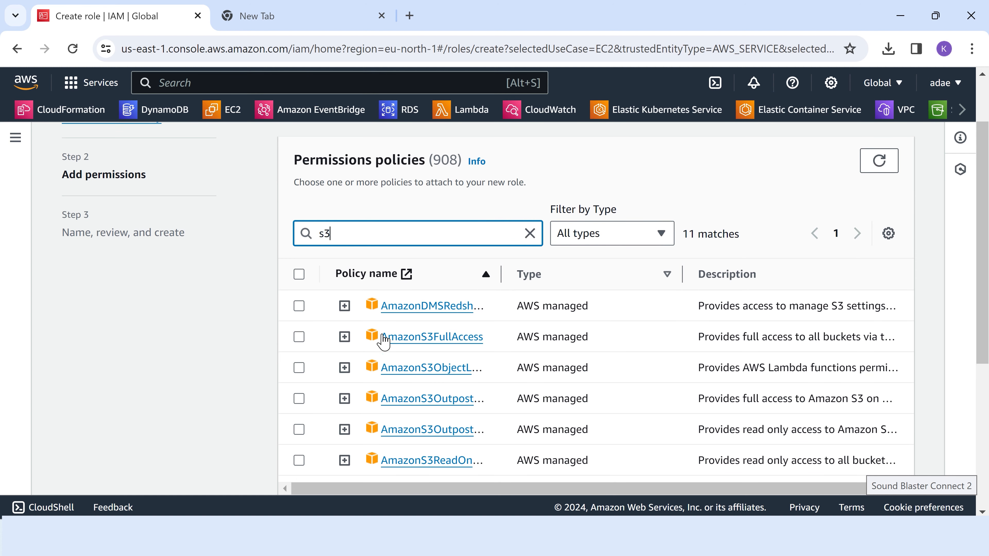
{"action": "left_click", "coordinate": [299, 337]}
{"action": "scroll", "coordinate": [611, 269], "scroll_direction": "down", "scroll_amount": 1}
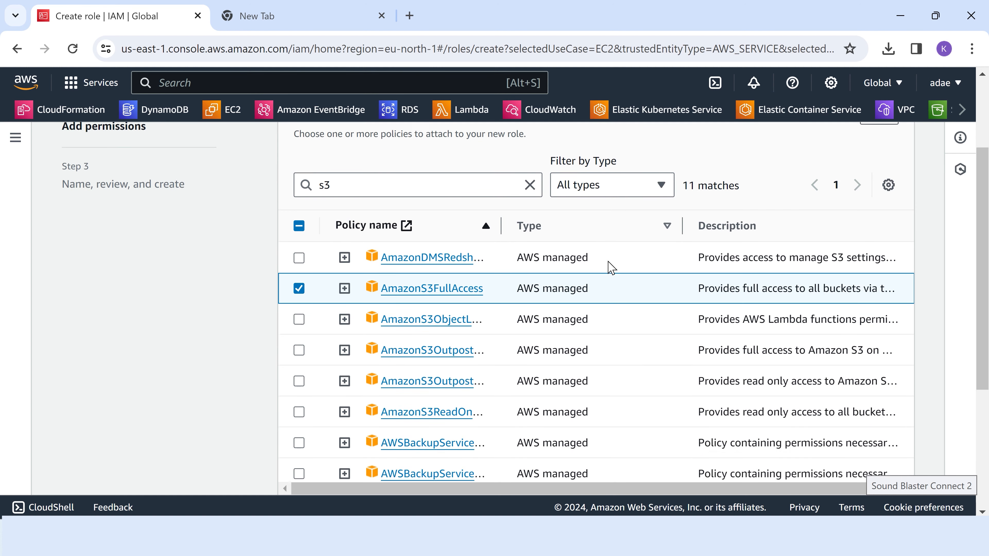
{"action": "scroll", "coordinate": [609, 268], "scroll_direction": "down", "scroll_amount": 5}
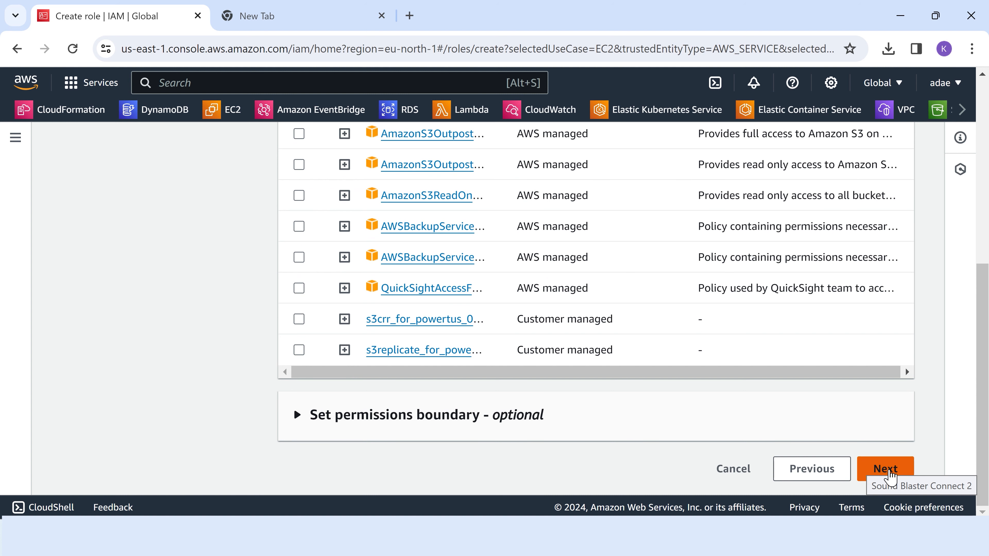
{"action": "left_click", "coordinate": [886, 469]}
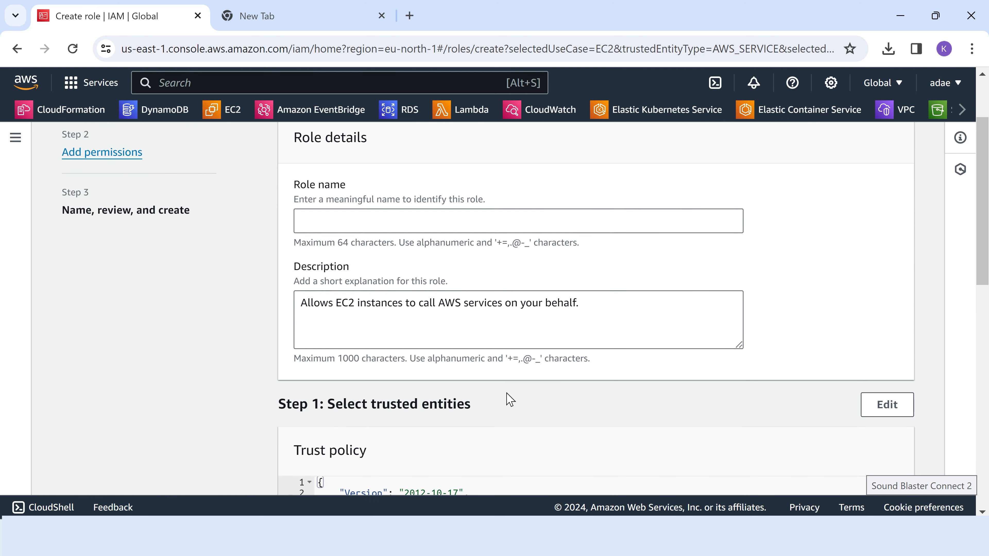
Name the role s3fullaccessrole, create it, and dismiss the notification.
{"action": "scroll", "coordinate": [508, 399], "scroll_direction": "up", "scroll_amount": 2}
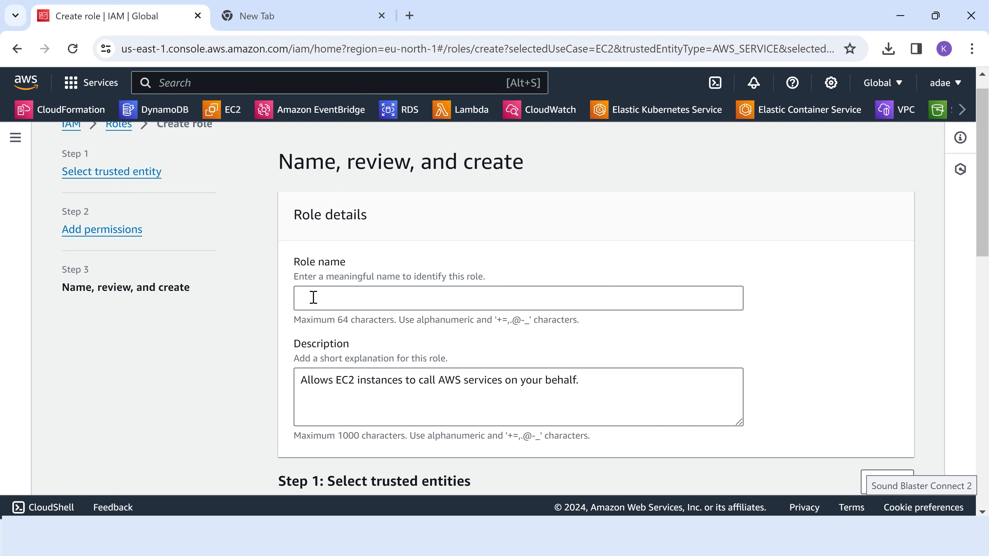
{"action": "left_click", "coordinate": [313, 298]}
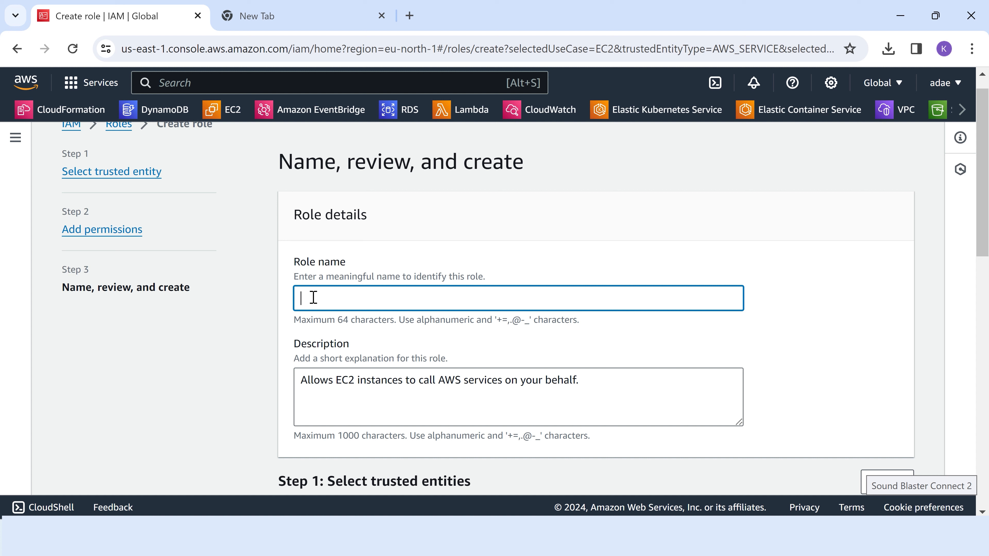
{"action": "type", "text": "s3fullaccessrole"}
{"action": "scroll", "coordinate": [454, 324], "scroll_direction": "down", "scroll_amount": 3}
{"action": "scroll", "coordinate": [455, 324], "scroll_direction": "down", "scroll_amount": 15}
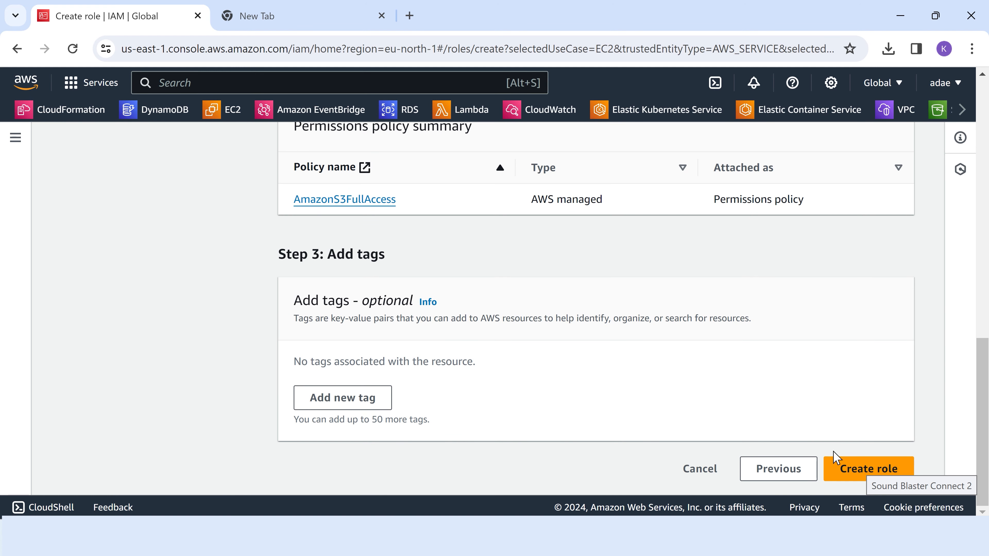
{"action": "left_click", "coordinate": [836, 465]}
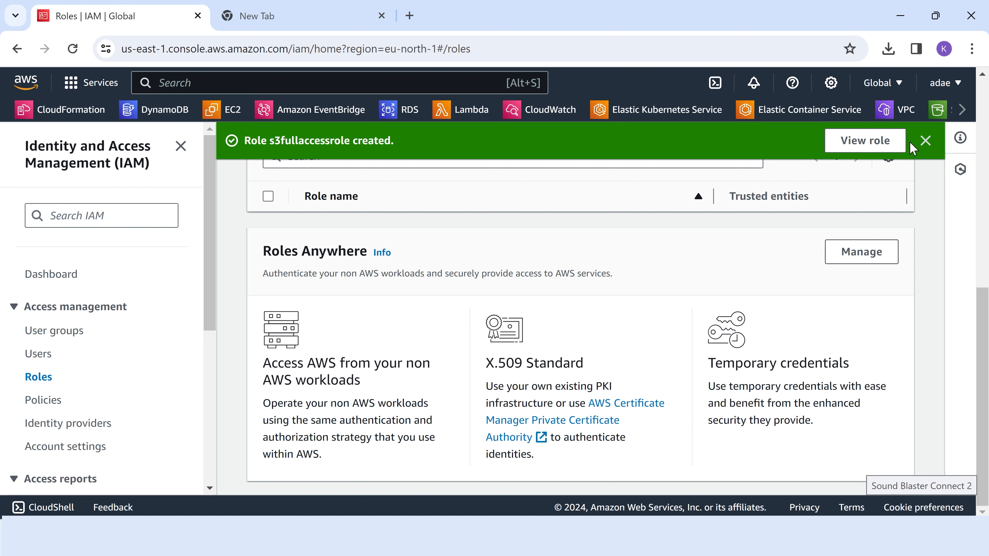
{"action": "left_click", "coordinate": [925, 140]}
{"action": "left_click", "coordinate": [331, 83]}
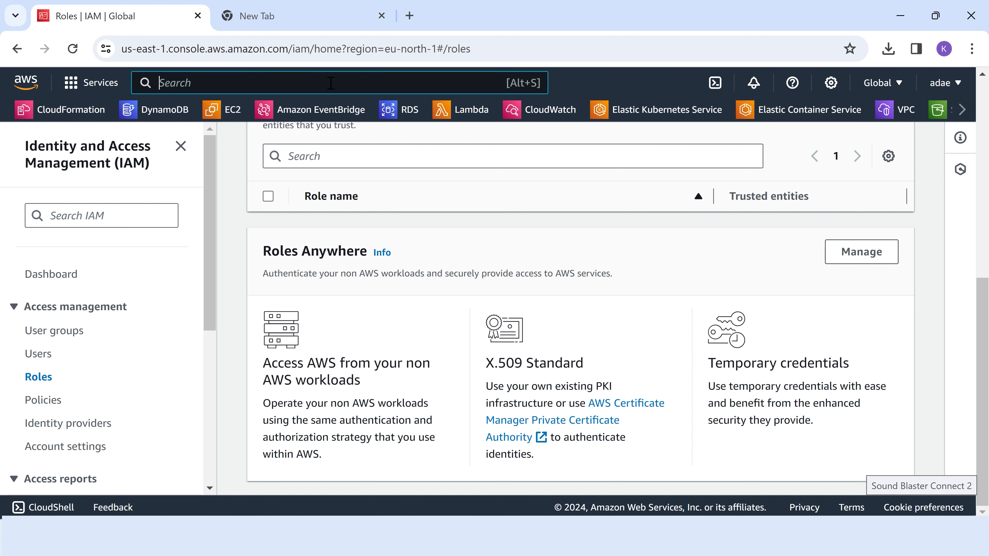
{"action": "type", "text": "ec2"}
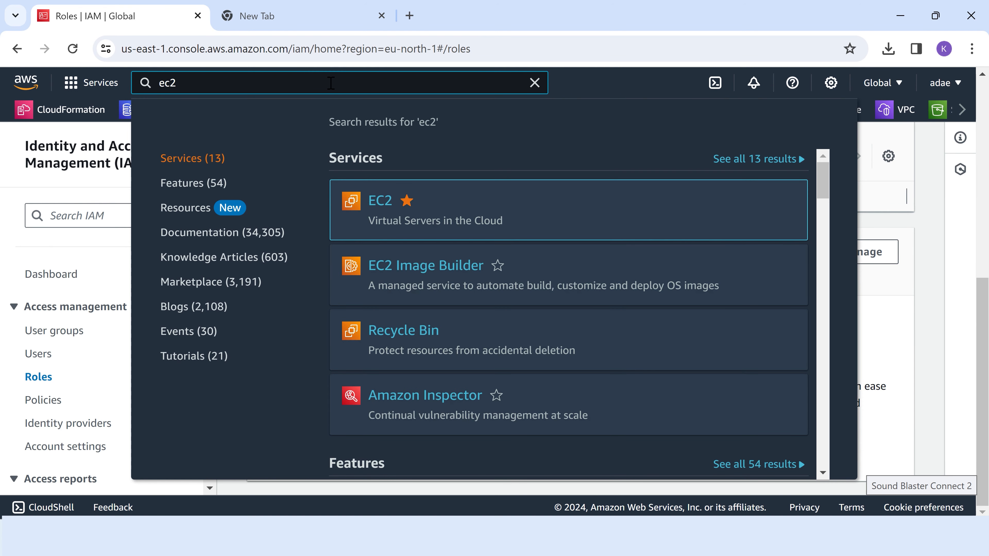
{"action": "left_click", "coordinate": [382, 203]}
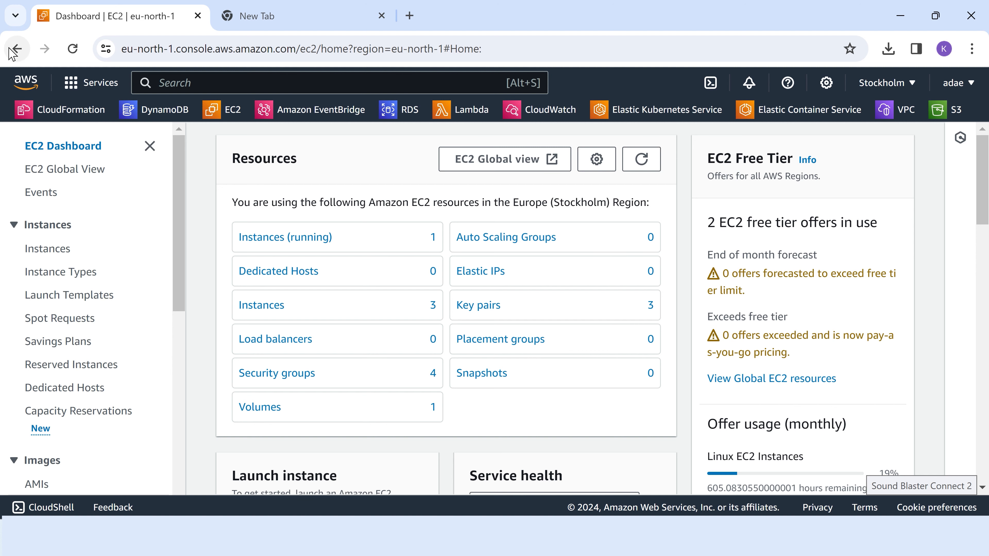
{"action": "left_click", "coordinate": [16, 53]}
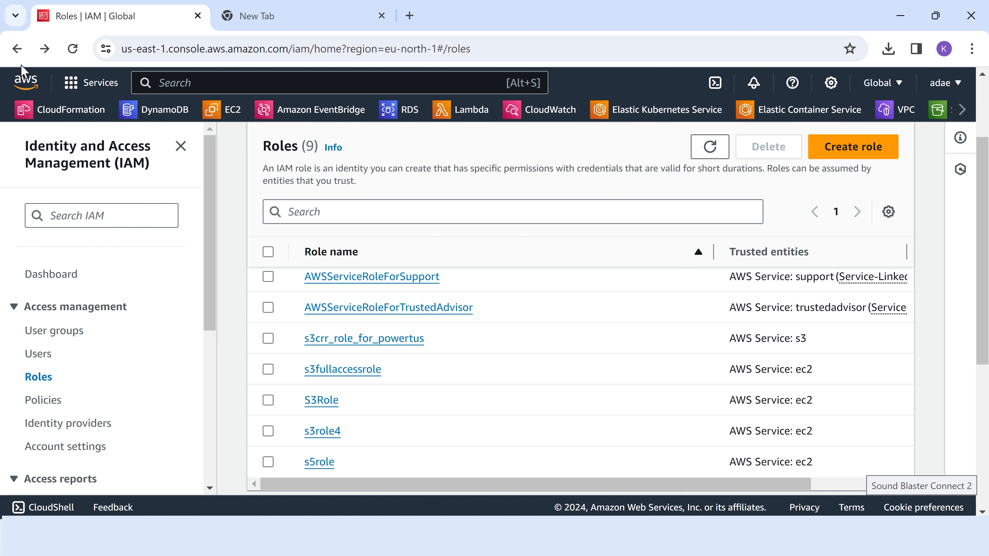
{"action": "left_click", "coordinate": [17, 49]}
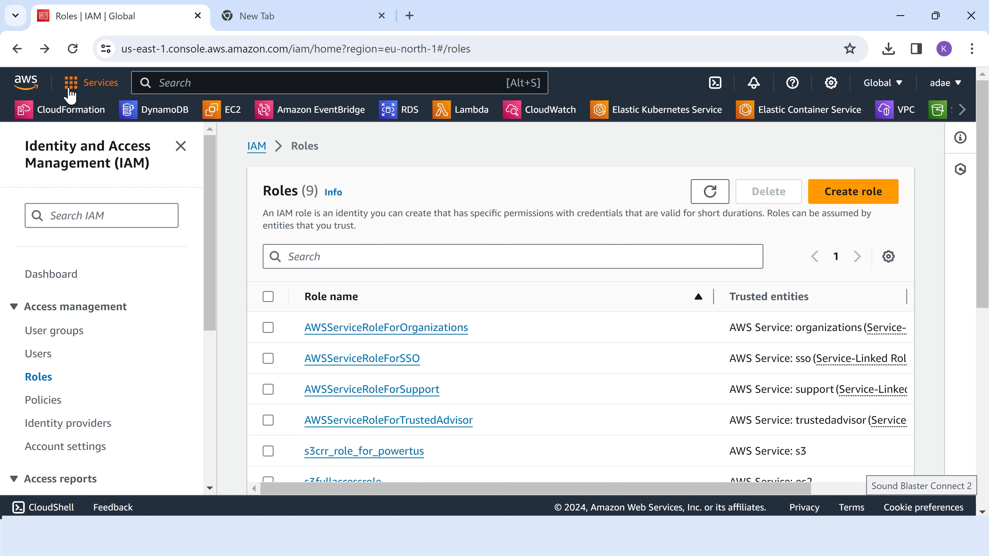
{"action": "left_click", "coordinate": [15, 49]}
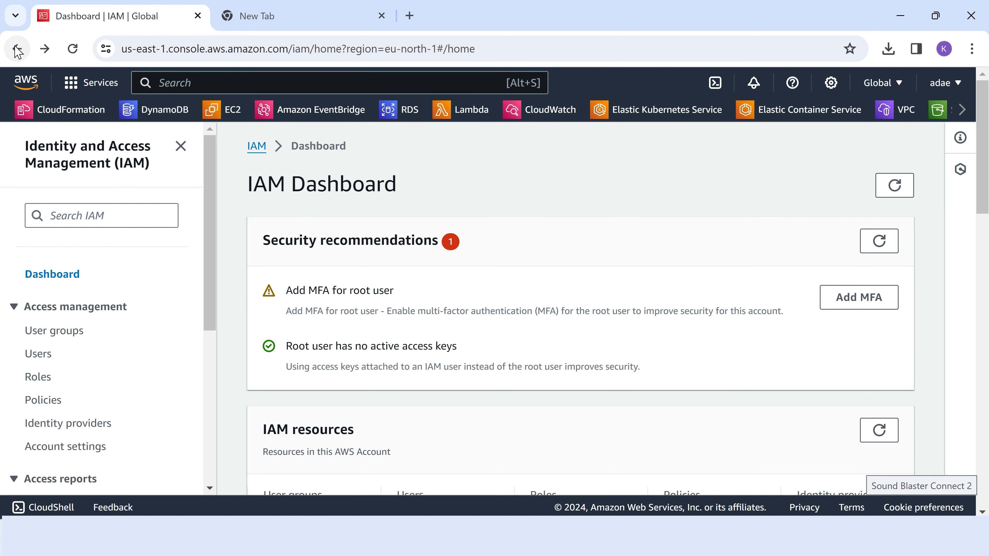
{"action": "left_click", "coordinate": [15, 49]}
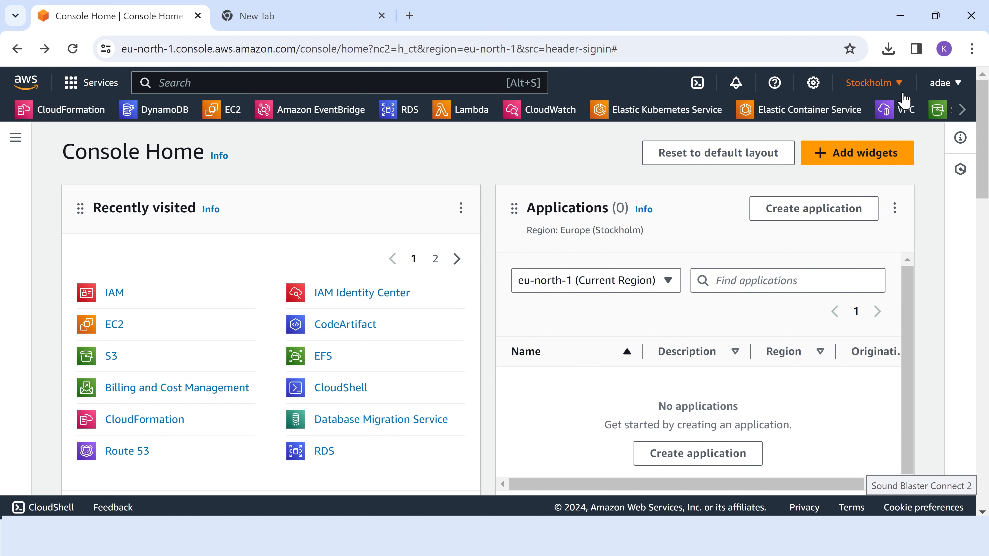
Switch the console region to US East (N. Virginia), us-east-1, and check the selection in the region list.
{"action": "left_click", "coordinate": [904, 84]}
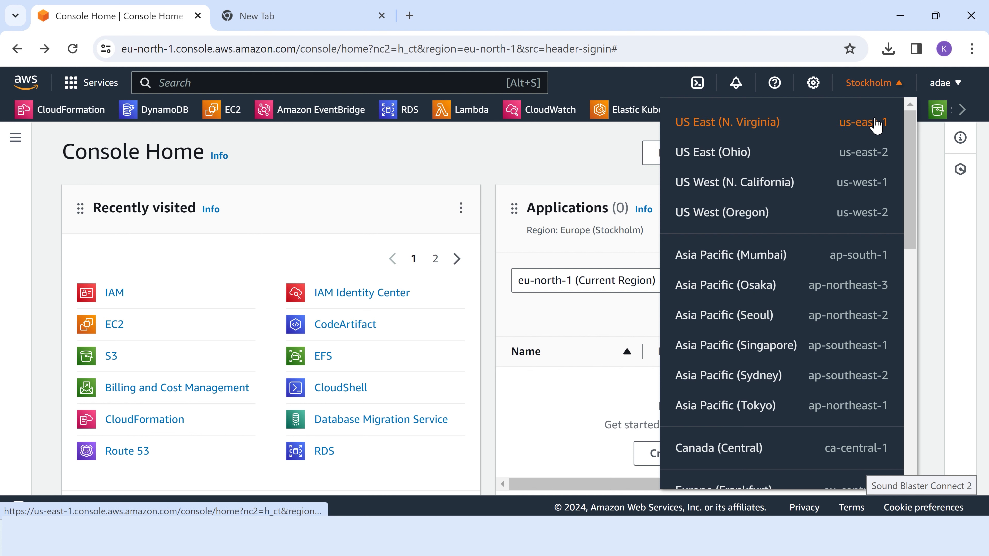
{"action": "left_click", "coordinate": [877, 132]}
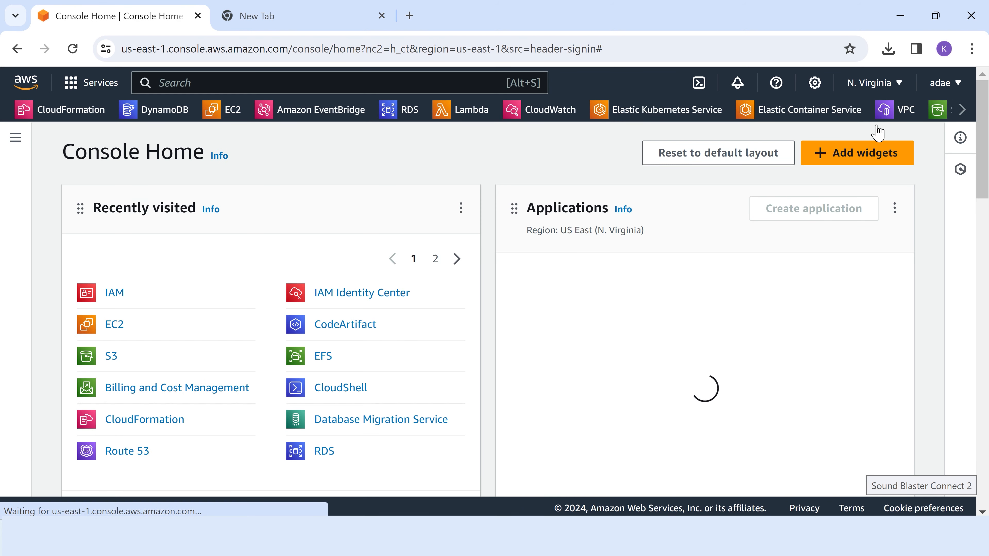
{"action": "left_click", "coordinate": [886, 84]}
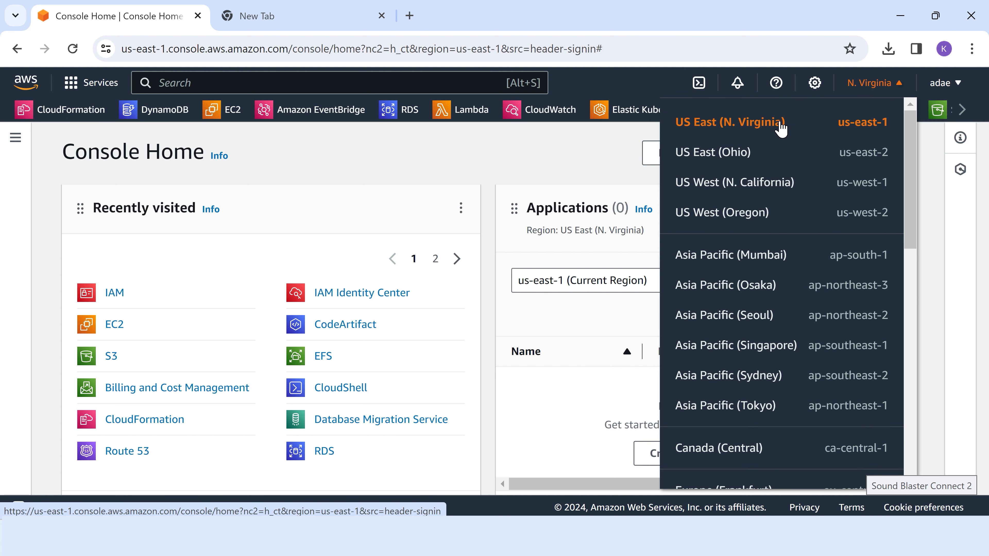
{"action": "left_click", "coordinate": [568, 138]}
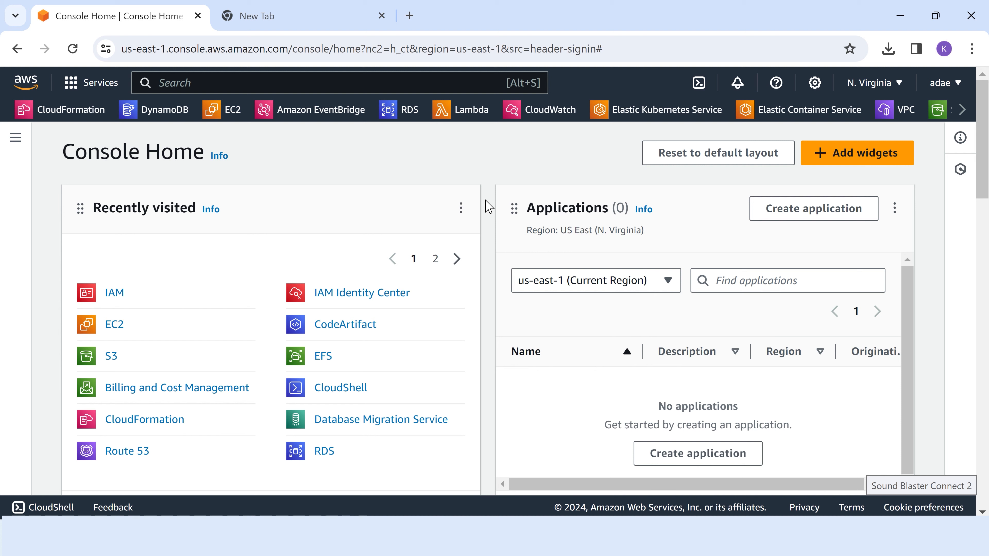
Open the EC2 service and start launching a new instance from its dashboard.
{"action": "type", "text": "ec2"}
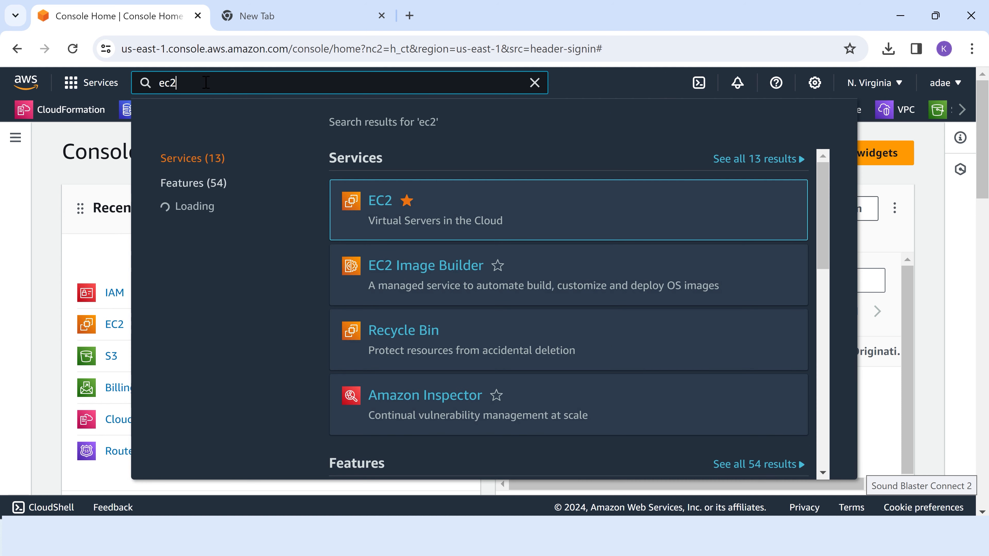
{"action": "left_click", "coordinate": [380, 201]}
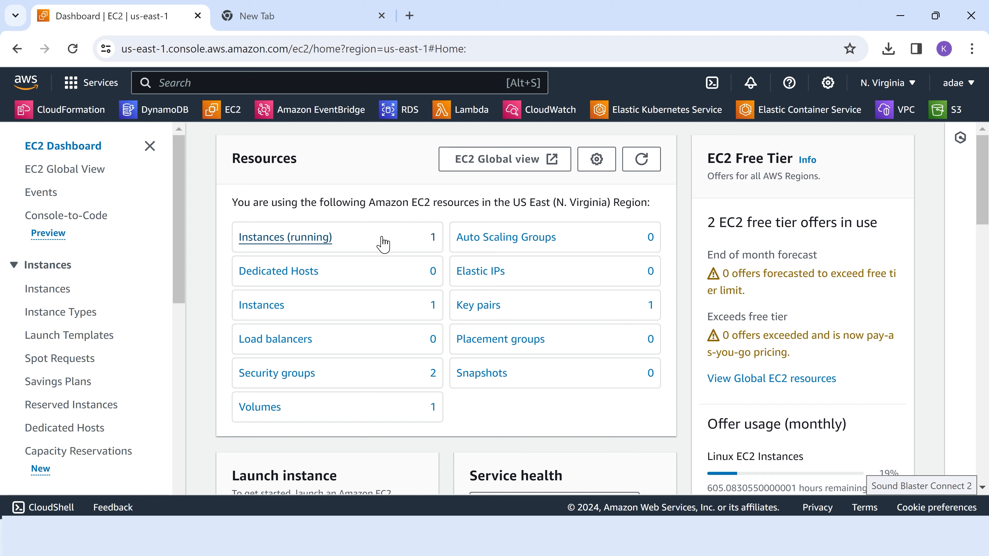
{"action": "scroll", "coordinate": [463, 245], "scroll_direction": "down", "scroll_amount": 3}
{"action": "left_click", "coordinate": [270, 411]}
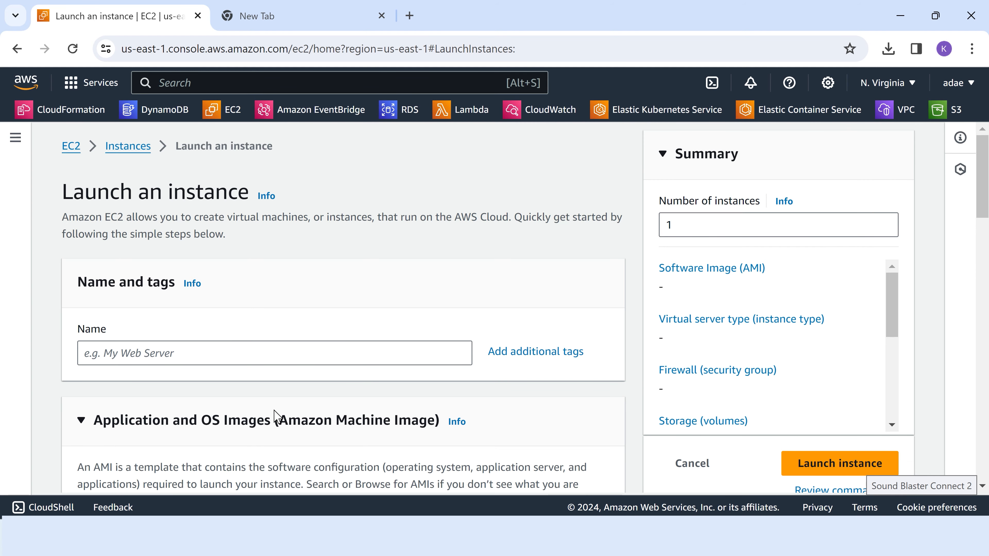
Name the new instance webserver3.
{"action": "left_click", "coordinate": [164, 354]}
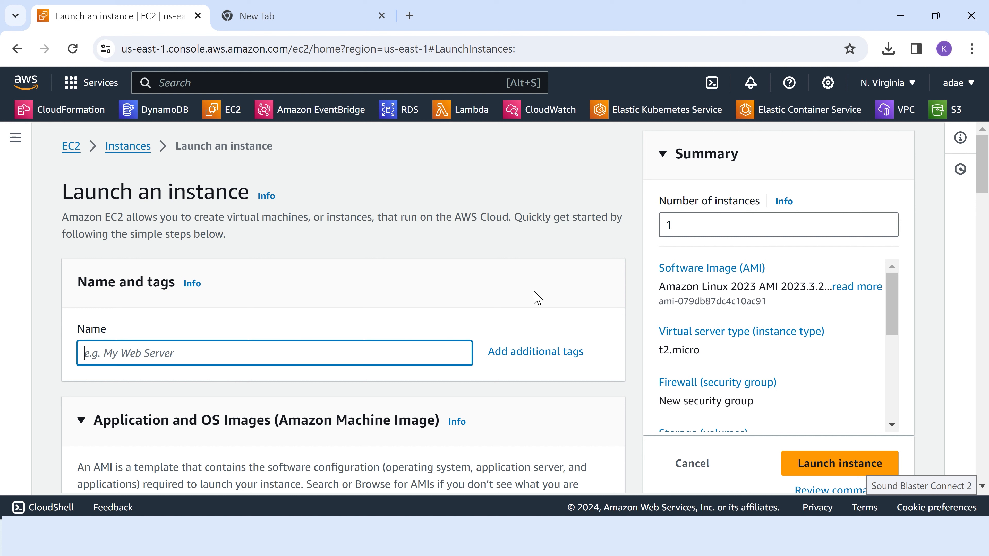
{"action": "type", "text": "webserv"}
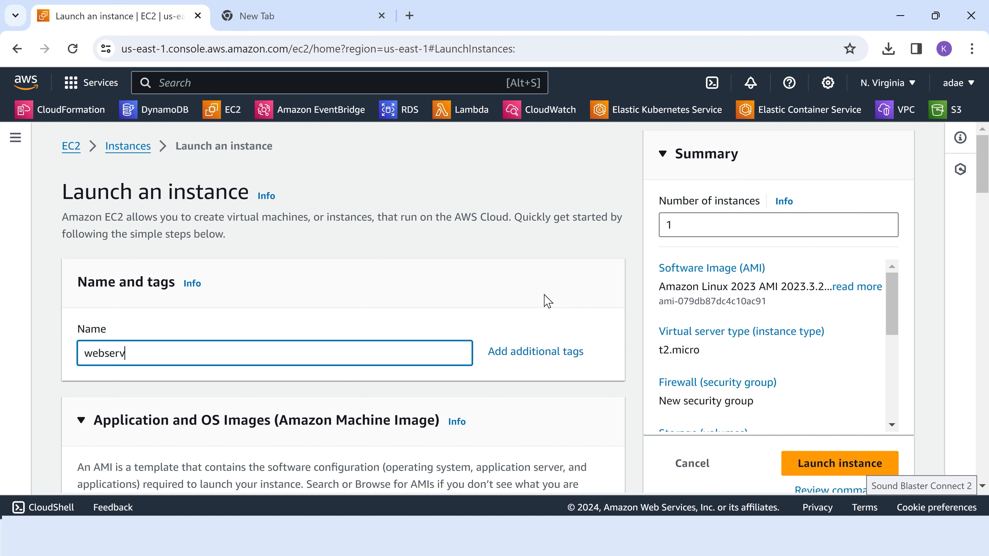
{"action": "type", "text": "er3"}
Keep the Amazon Linux 2023 image and t2.micro type, and create an RSA key pair named keypair50 in .pem format for the instance.
{"action": "scroll", "coordinate": [437, 307], "scroll_direction": "down", "scroll_amount": 4}
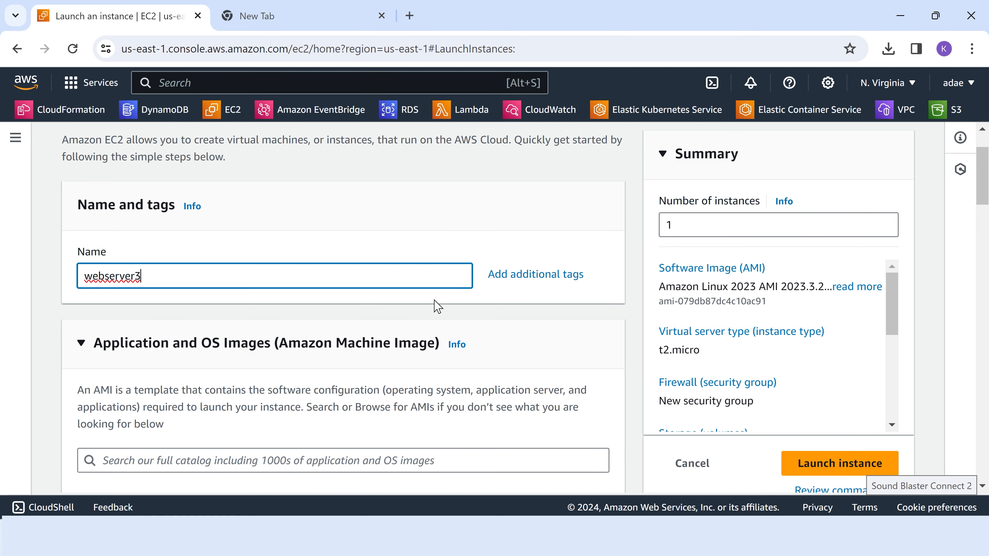
{"action": "scroll", "coordinate": [435, 301], "scroll_direction": "down", "scroll_amount": 2}
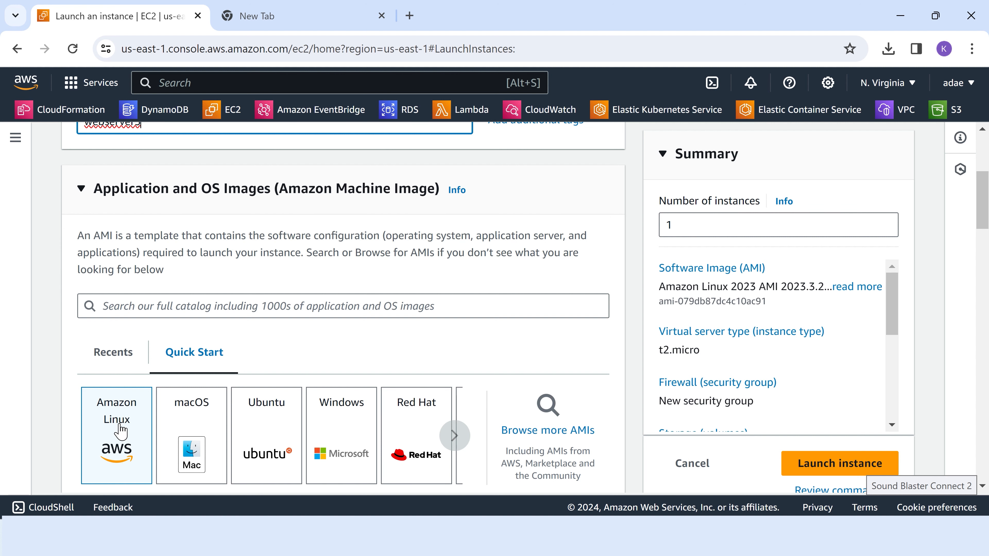
{"action": "scroll", "coordinate": [213, 399], "scroll_direction": "down", "scroll_amount": 5}
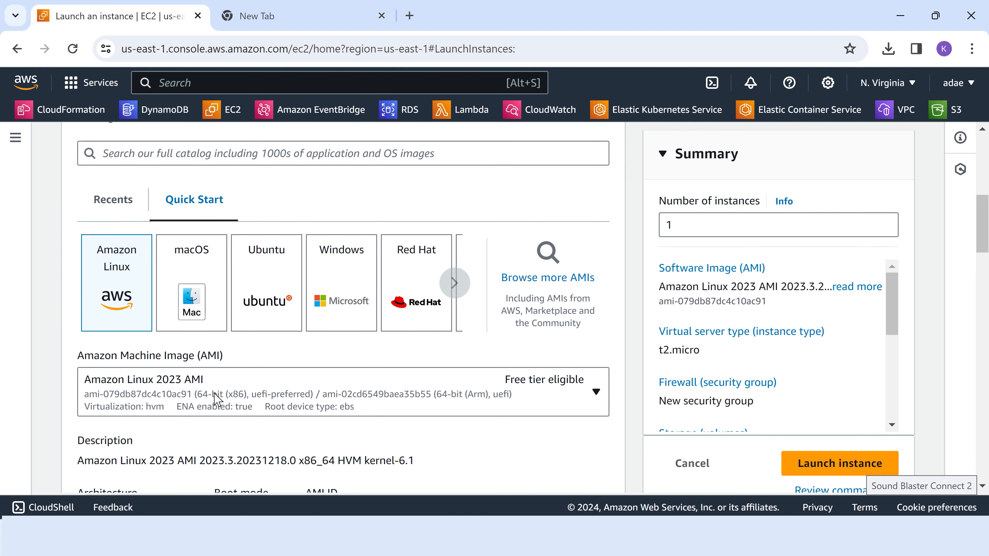
{"action": "scroll", "coordinate": [213, 399], "scroll_direction": "down", "scroll_amount": 2}
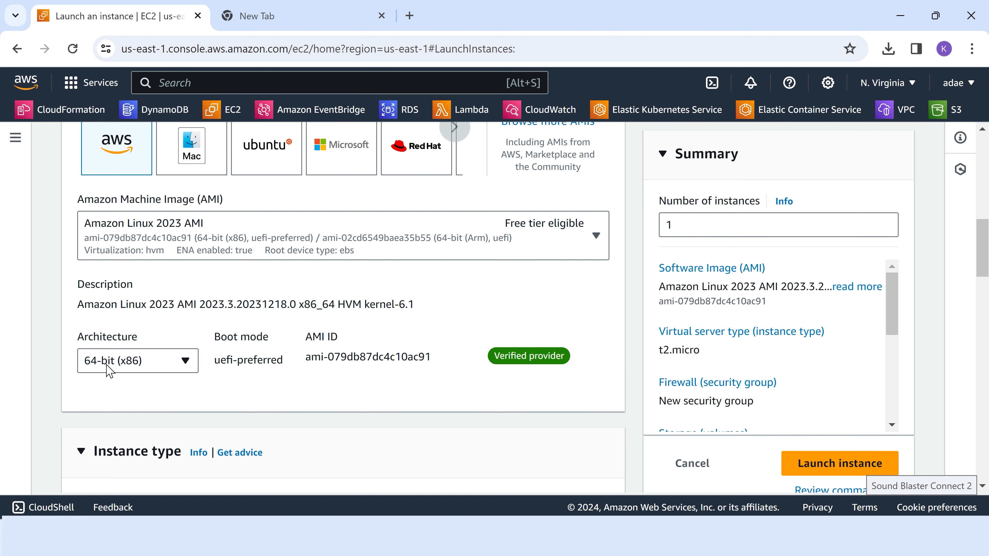
{"action": "scroll", "coordinate": [350, 348], "scroll_direction": "down", "scroll_amount": 4}
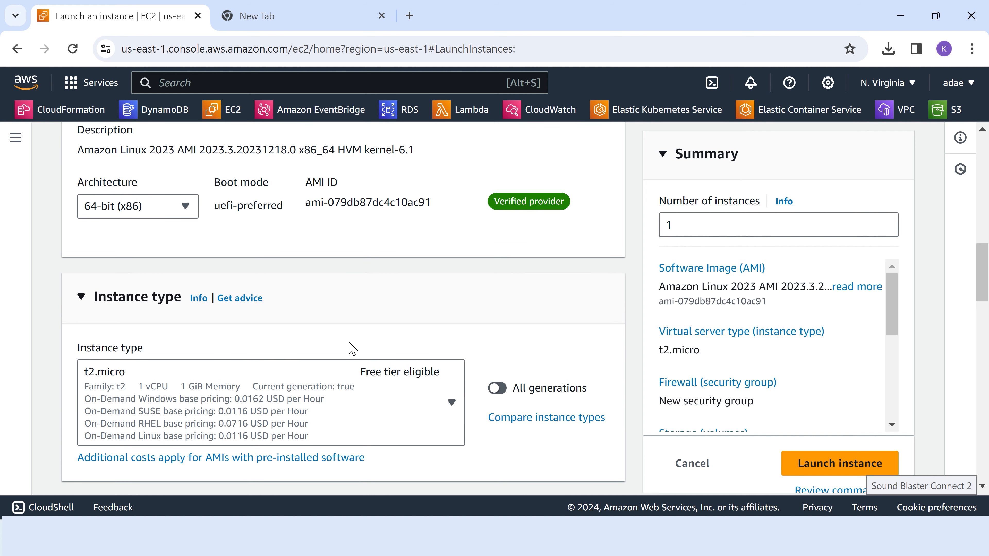
{"action": "scroll", "coordinate": [352, 349], "scroll_direction": "down", "scroll_amount": 2}
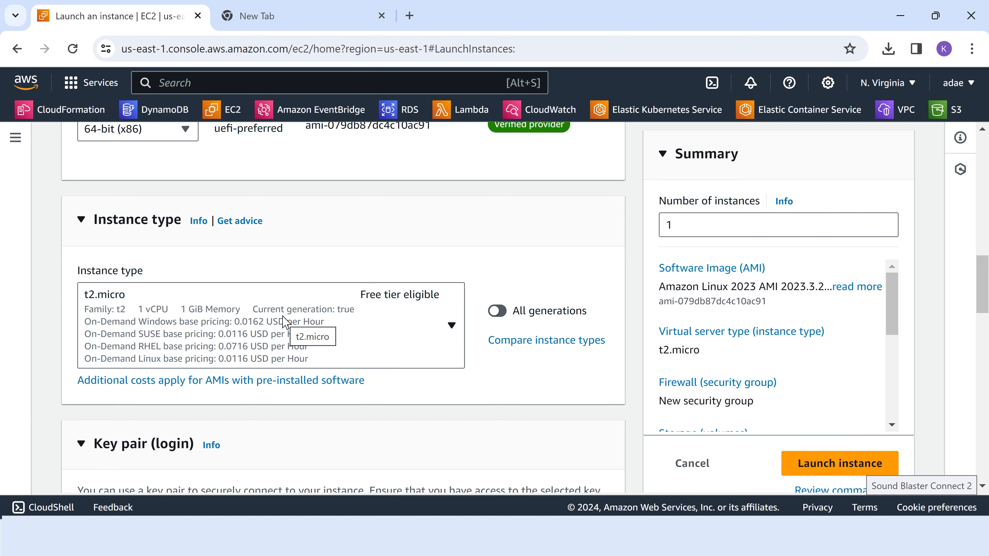
{"action": "scroll", "coordinate": [283, 318], "scroll_direction": "down", "scroll_amount": 3}
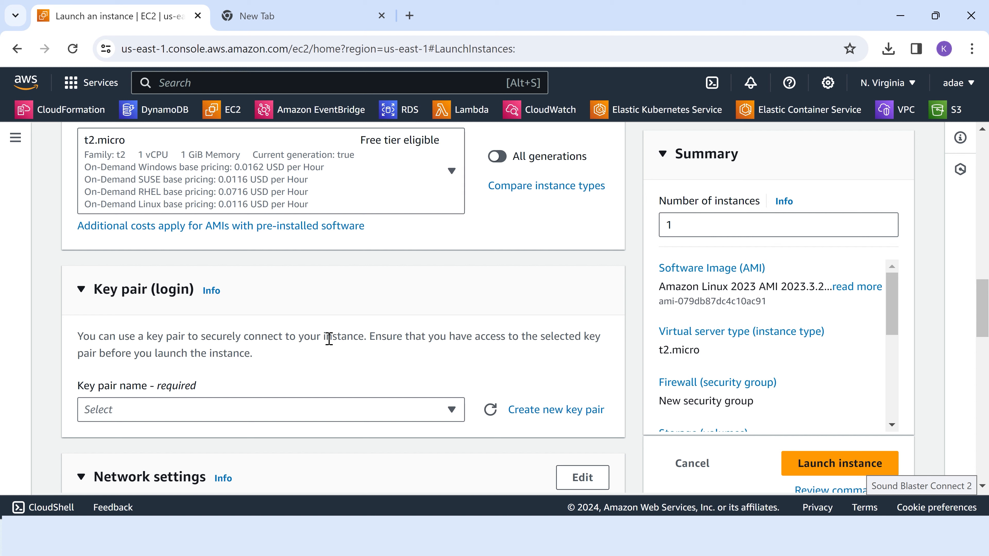
{"action": "left_click", "coordinate": [547, 410]}
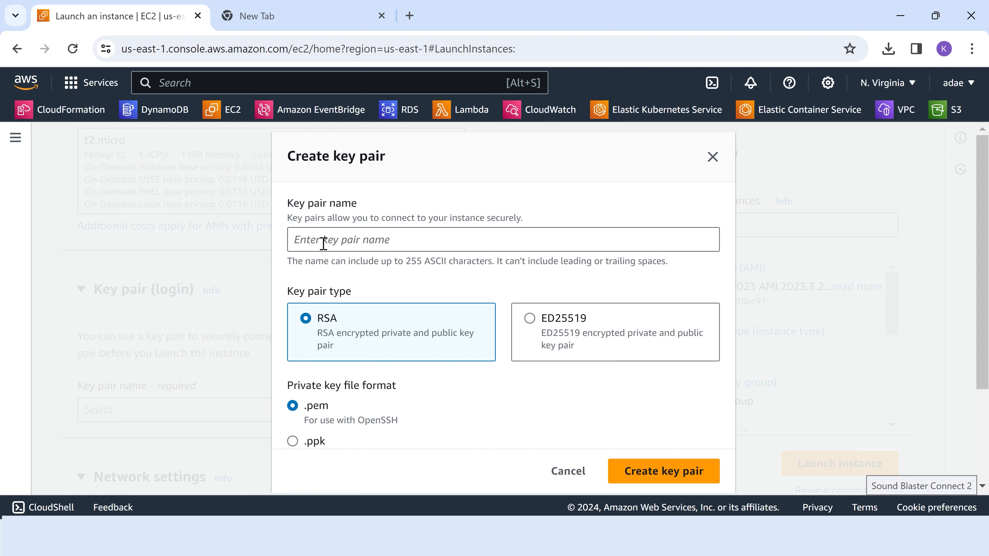
{"action": "left_click", "coordinate": [363, 243]}
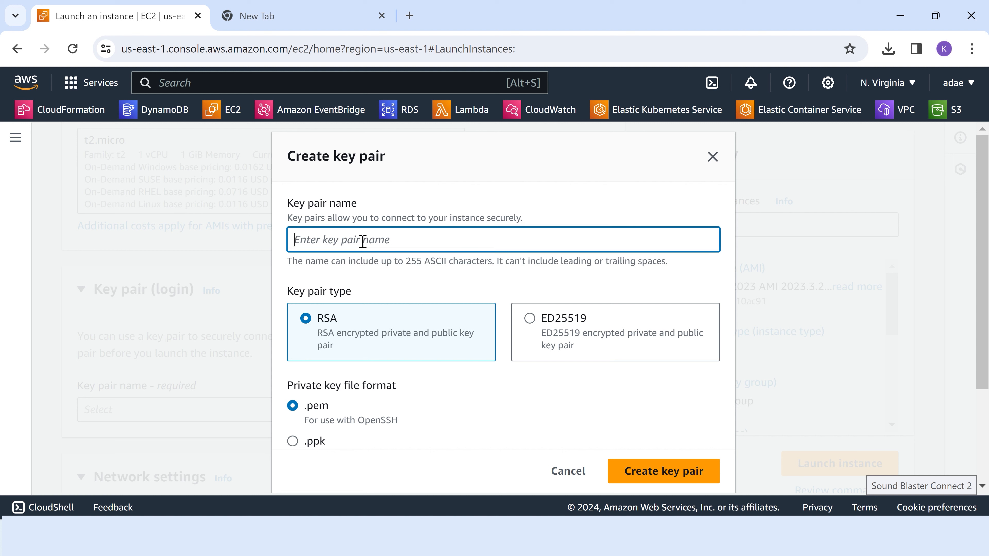
{"action": "type", "text": "keypair50"}
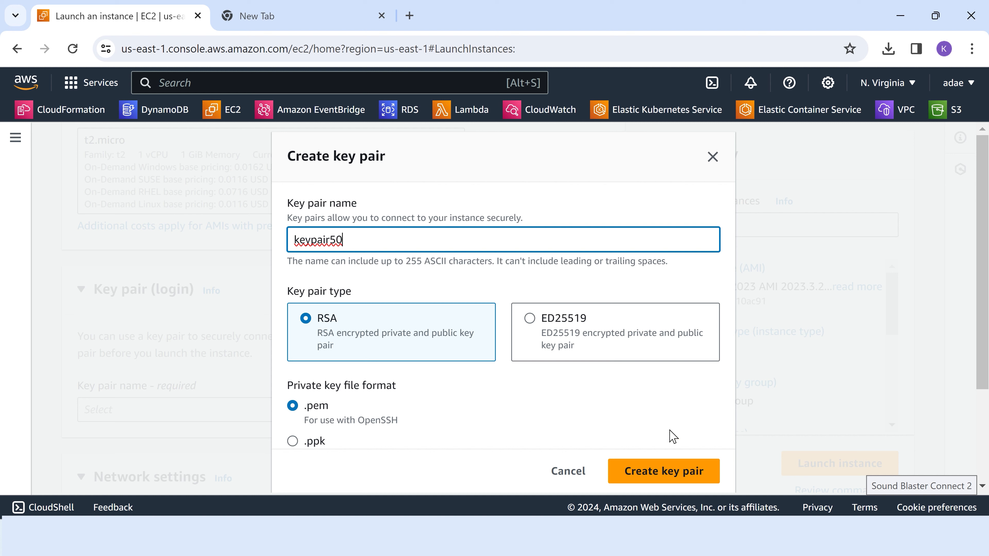
{"action": "left_click", "coordinate": [674, 469]}
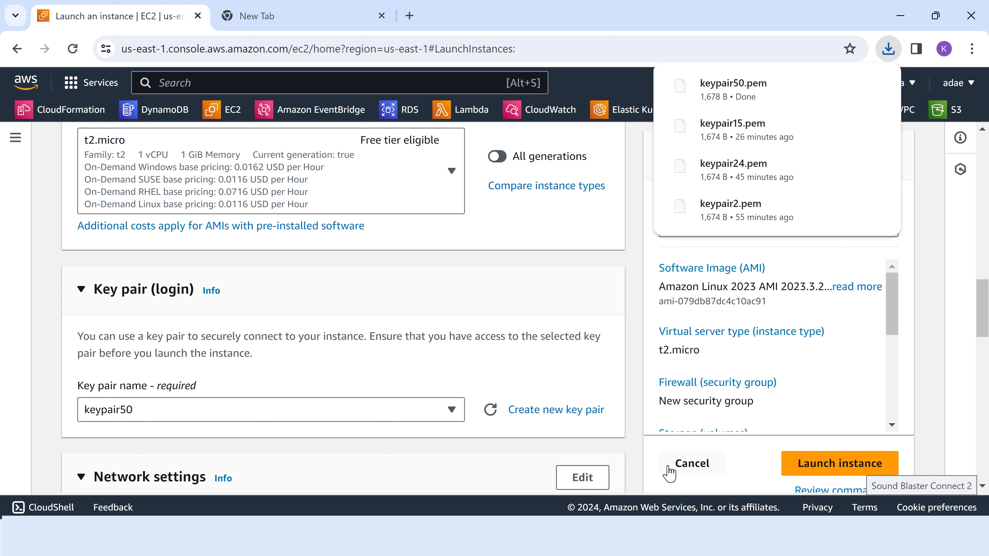
Allow HTTPS and HTTP traffic from the internet in the instance's new security group, keeping SSH allowed from anywhere.
{"action": "scroll", "coordinate": [277, 429], "scroll_direction": "down", "scroll_amount": 2}
{"action": "scroll", "coordinate": [277, 431], "scroll_direction": "down", "scroll_amount": 2}
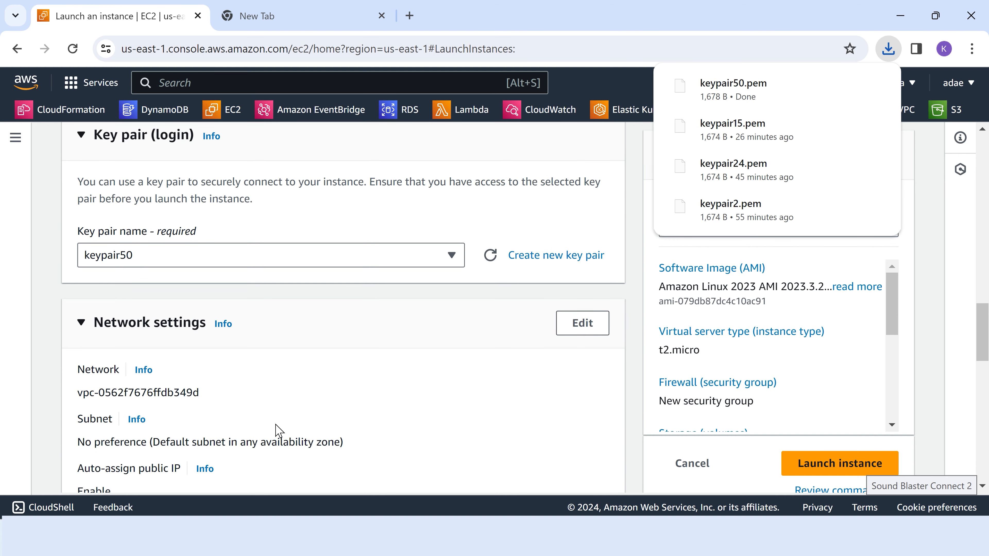
{"action": "scroll", "coordinate": [277, 430], "scroll_direction": "down", "scroll_amount": 6}
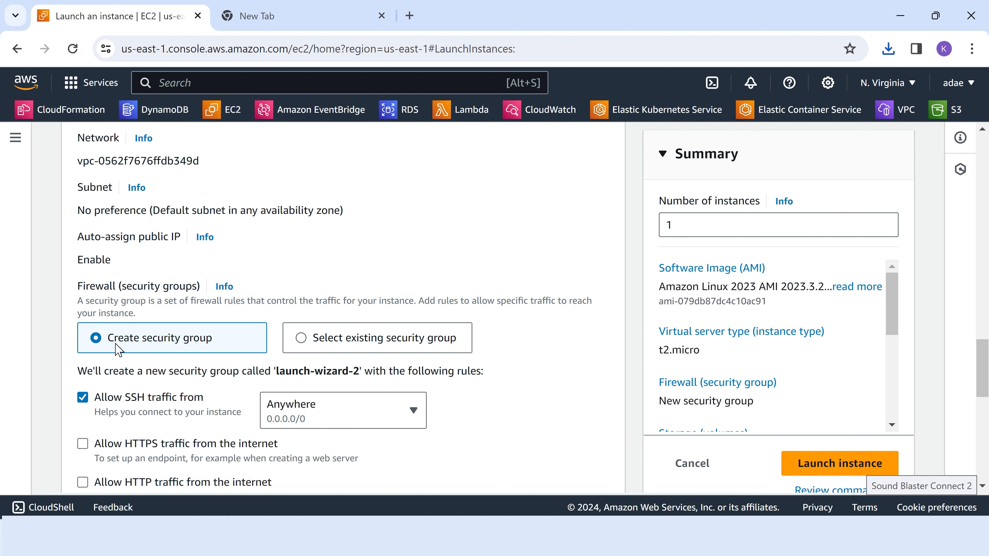
{"action": "scroll", "coordinate": [118, 349], "scroll_direction": "down", "scroll_amount": 2}
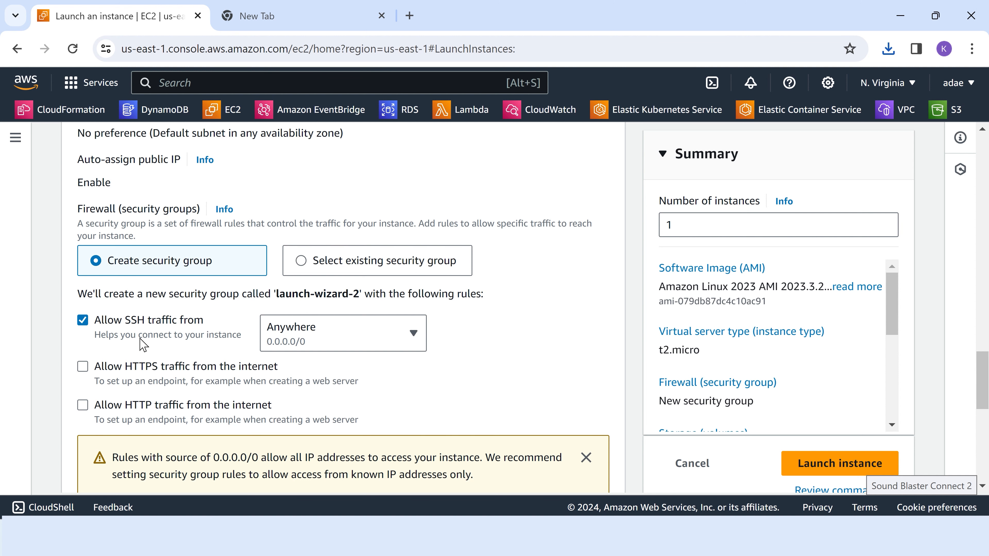
{"action": "scroll", "coordinate": [142, 344], "scroll_direction": "down", "scroll_amount": 2}
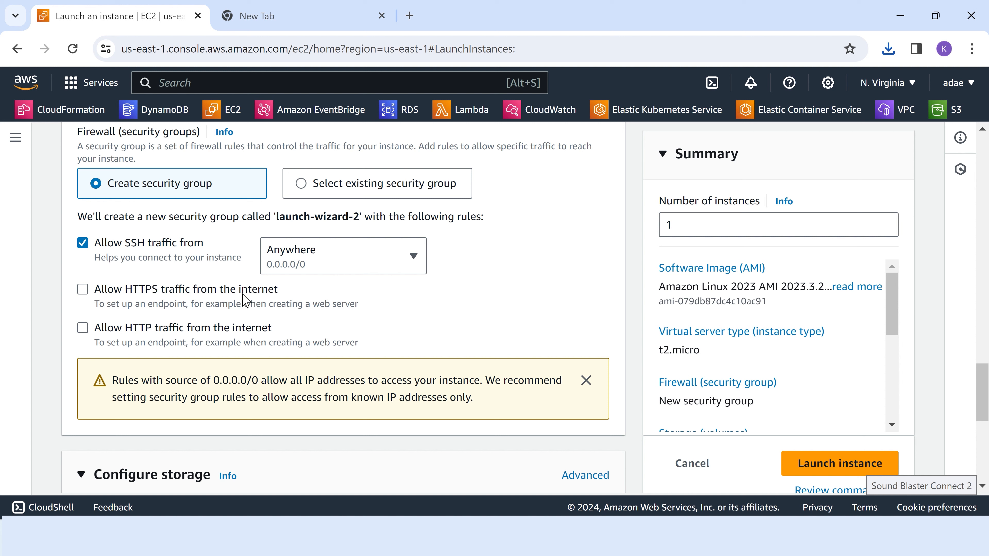
{"action": "left_click", "coordinate": [84, 292]}
{"action": "left_click", "coordinate": [83, 328]}
Launch the instance with the default 8 GiB gp3 root volume and go to the list of instances.
{"action": "scroll", "coordinate": [346, 326], "scroll_direction": "down", "scroll_amount": 5}
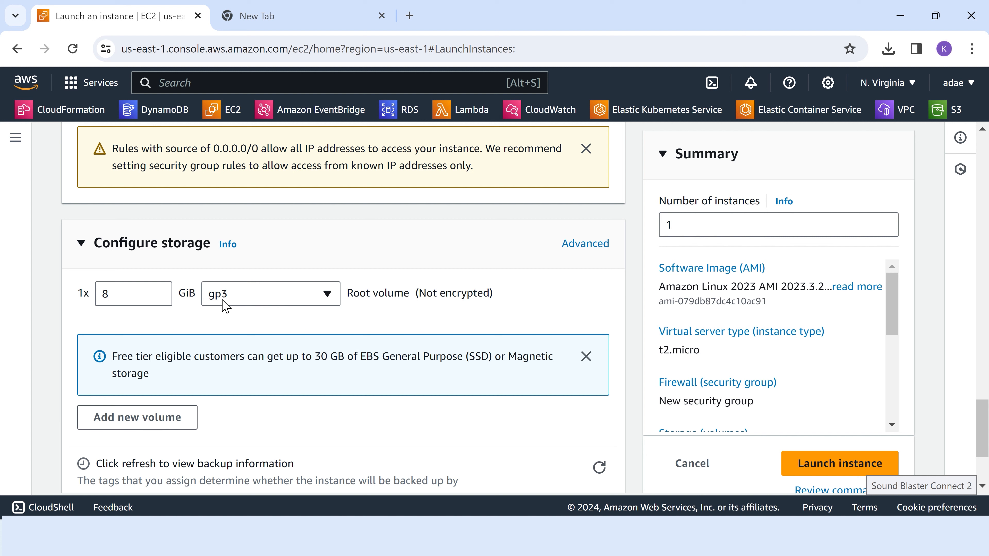
{"action": "scroll", "coordinate": [223, 306], "scroll_direction": "down", "scroll_amount": 2}
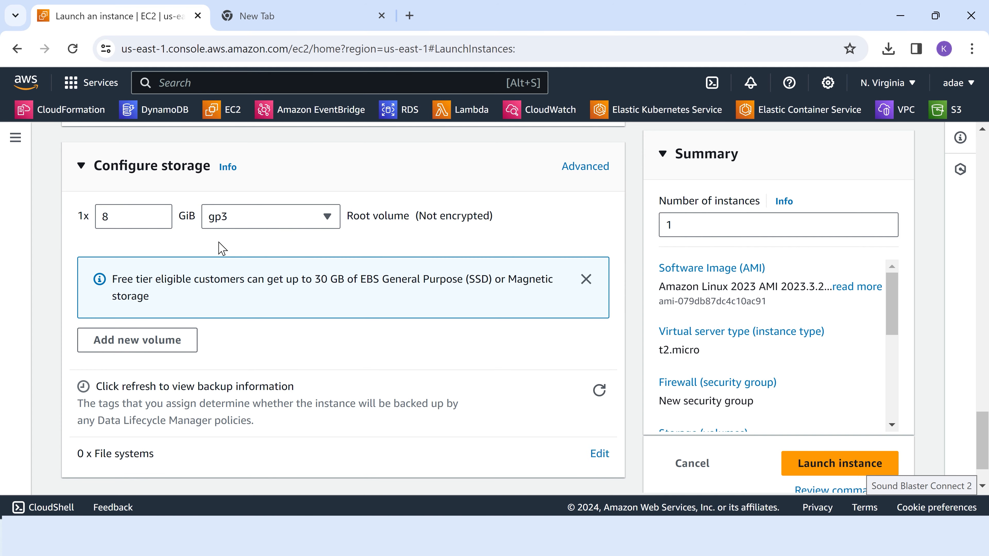
{"action": "scroll", "coordinate": [222, 248], "scroll_direction": "down", "scroll_amount": 2}
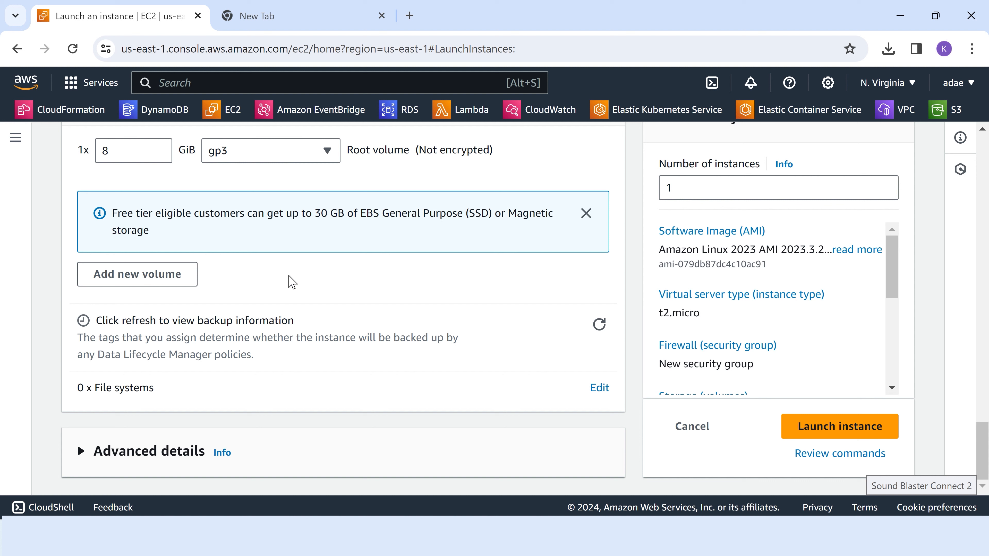
{"action": "left_click", "coordinate": [824, 437]}
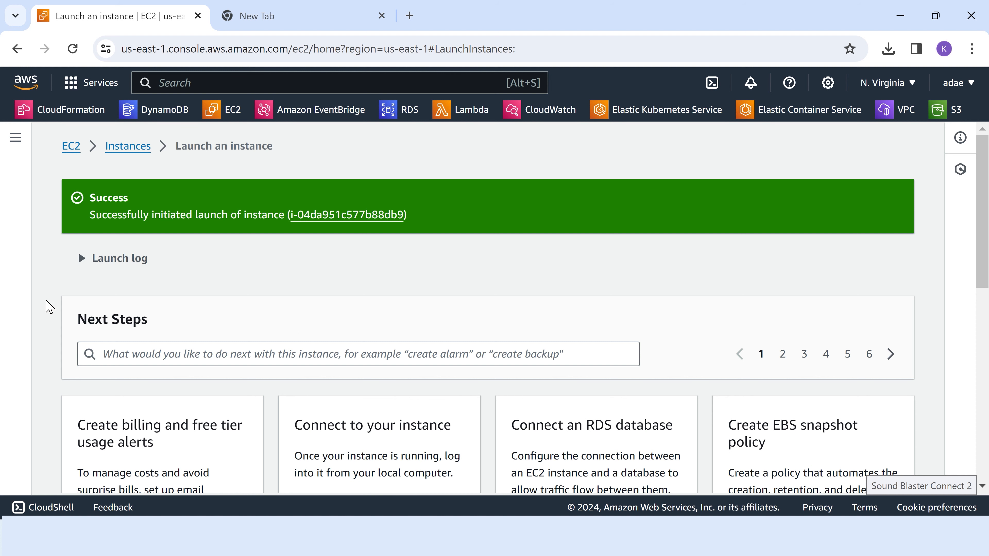
{"action": "left_click", "coordinate": [126, 148]}
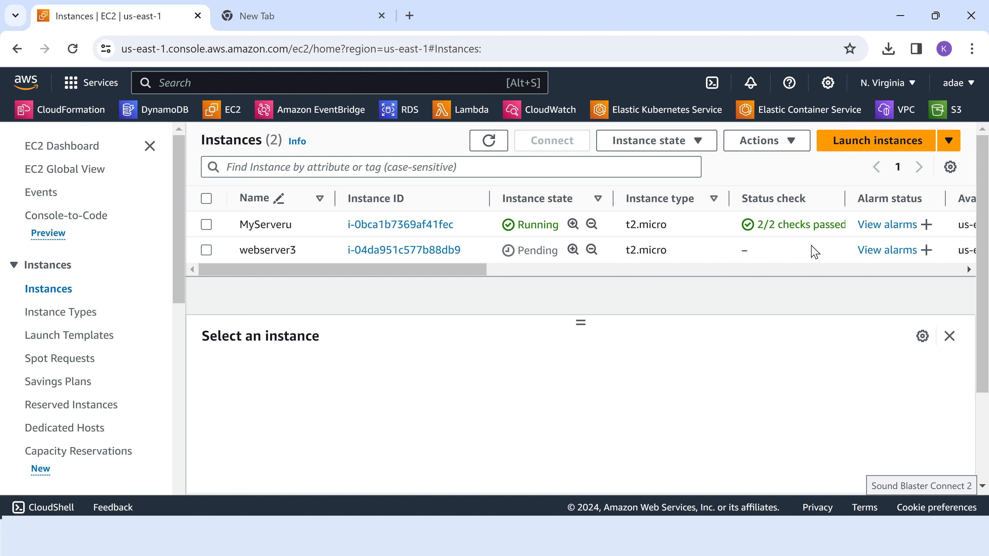
Select the webserver3 instance and review its status checks and monitoring metrics.
{"action": "left_click", "coordinate": [206, 251]}
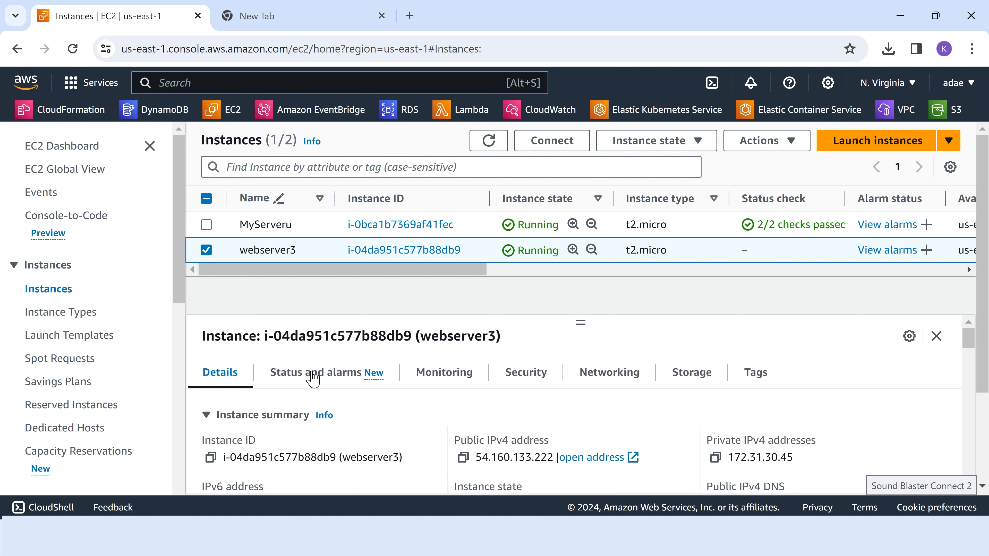
{"action": "left_click", "coordinate": [306, 383]}
{"action": "scroll", "coordinate": [305, 382], "scroll_direction": "down", "scroll_amount": 2}
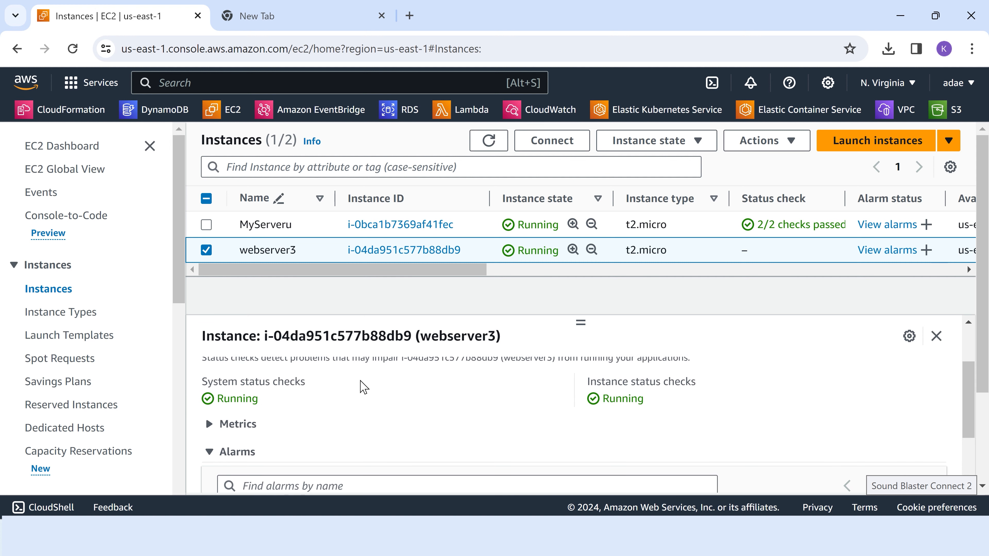
{"action": "scroll", "coordinate": [349, 393], "scroll_direction": "up", "scroll_amount": 2}
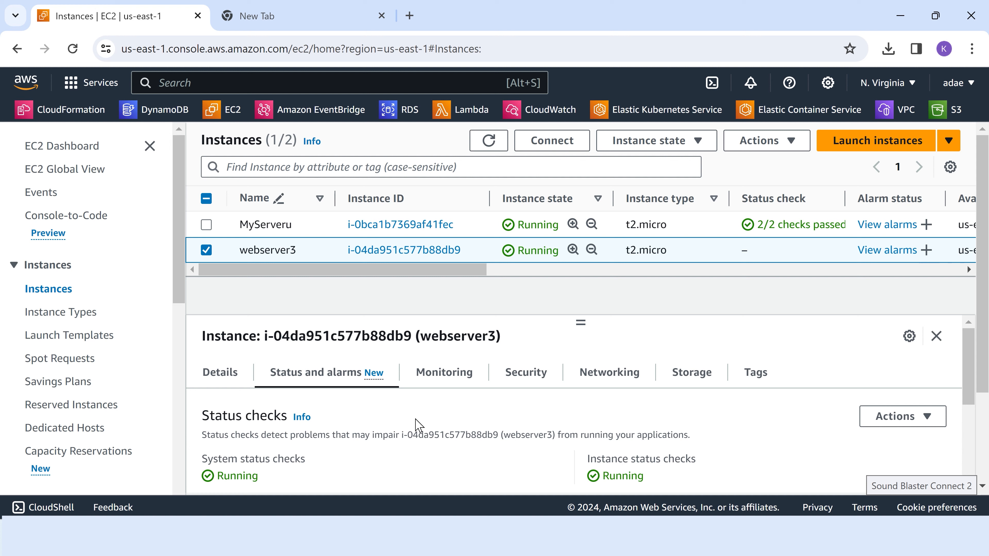
{"action": "left_click", "coordinate": [446, 374]}
{"action": "scroll", "coordinate": [476, 397], "scroll_direction": "down", "scroll_amount": 2}
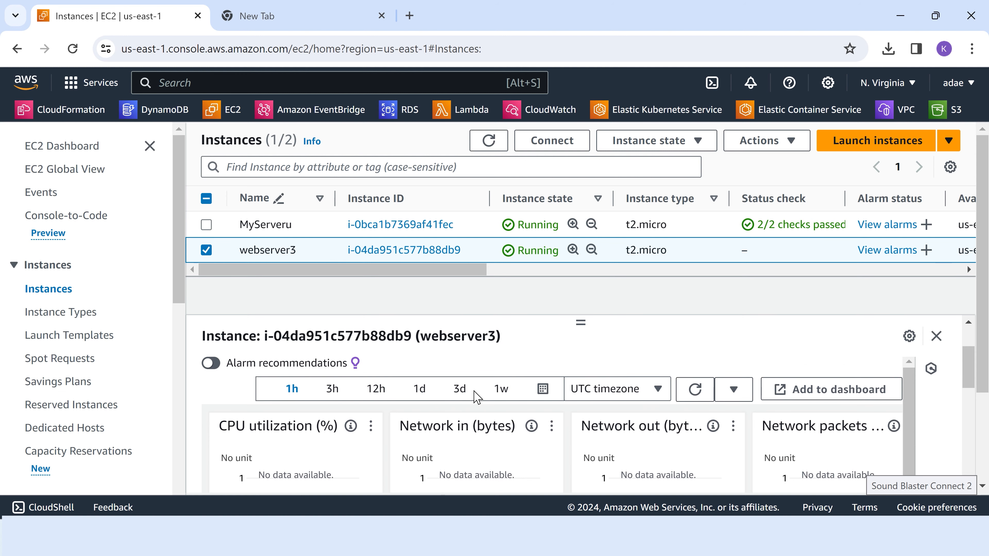
{"action": "scroll", "coordinate": [475, 398], "scroll_direction": "up", "scroll_amount": 2}
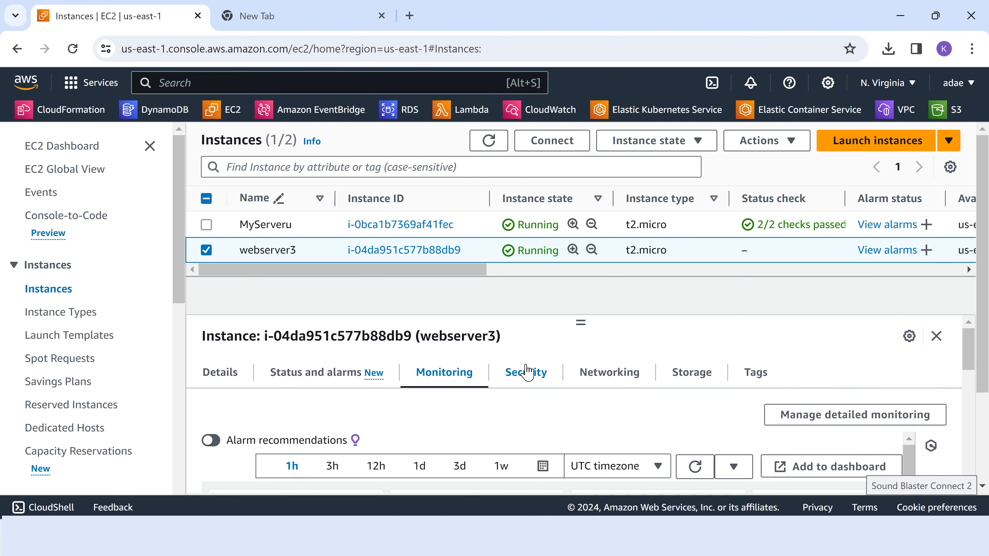
Examine webserver3's security details, including its IAM role, security group and the ports, protocols and sources of its inbound rules.
{"action": "left_click", "coordinate": [520, 376]}
{"action": "scroll", "coordinate": [557, 431], "scroll_direction": "down", "scroll_amount": 2}
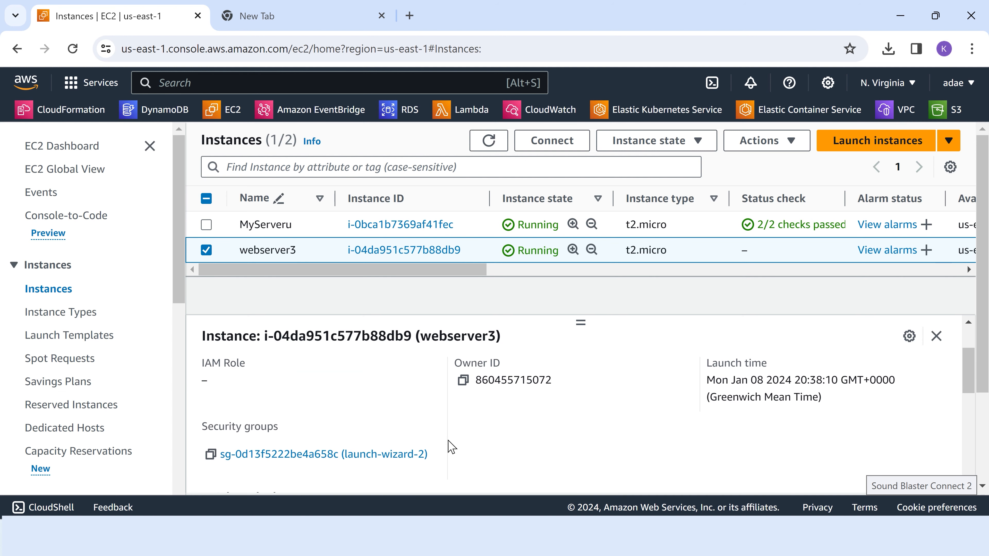
{"action": "scroll", "coordinate": [474, 422], "scroll_direction": "down", "scroll_amount": 4}
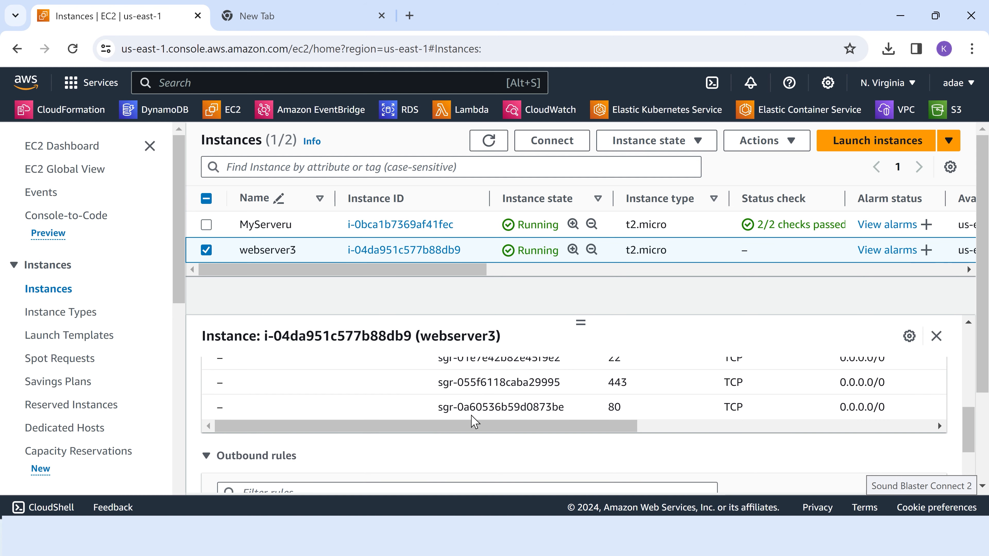
{"action": "scroll", "coordinate": [474, 421], "scroll_direction": "up", "scroll_amount": 2}
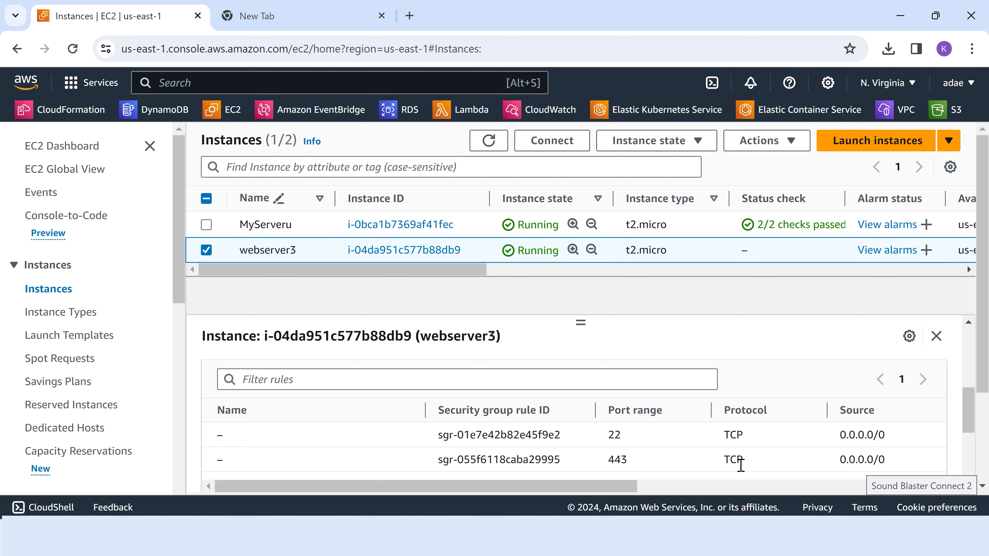
{"action": "scroll", "coordinate": [781, 469], "scroll_direction": "down", "scroll_amount": 2}
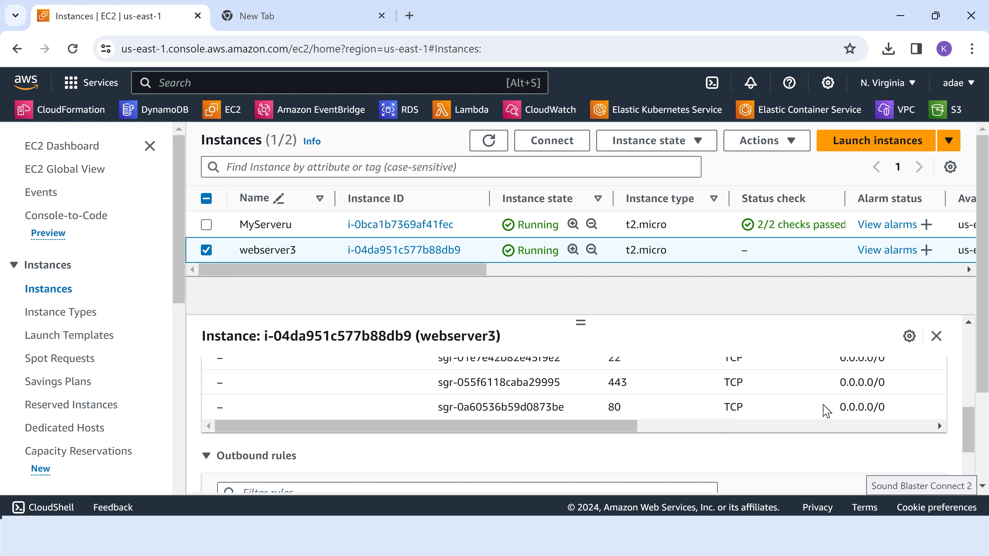
{"action": "scroll", "coordinate": [537, 401], "scroll_direction": "up", "scroll_amount": 2}
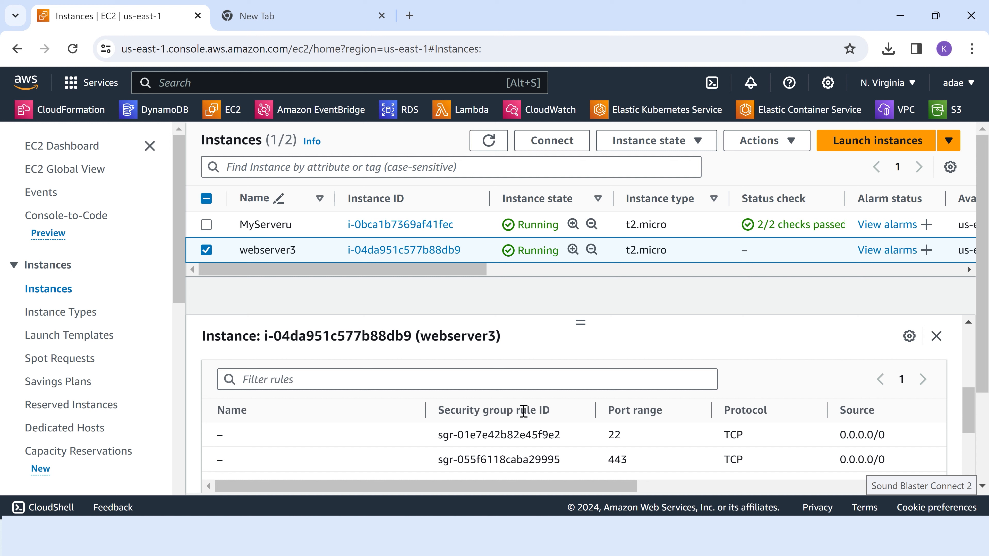
{"action": "scroll", "coordinate": [523, 411], "scroll_direction": "up", "scroll_amount": 3}
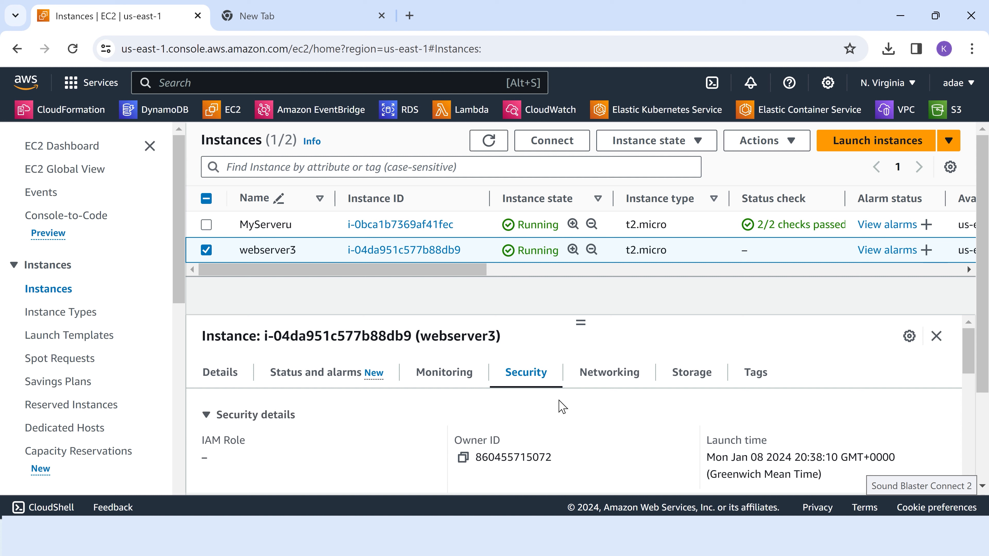
Review webserver3's networking details, including its public and private IPv4 addresses.
{"action": "left_click", "coordinate": [609, 386]}
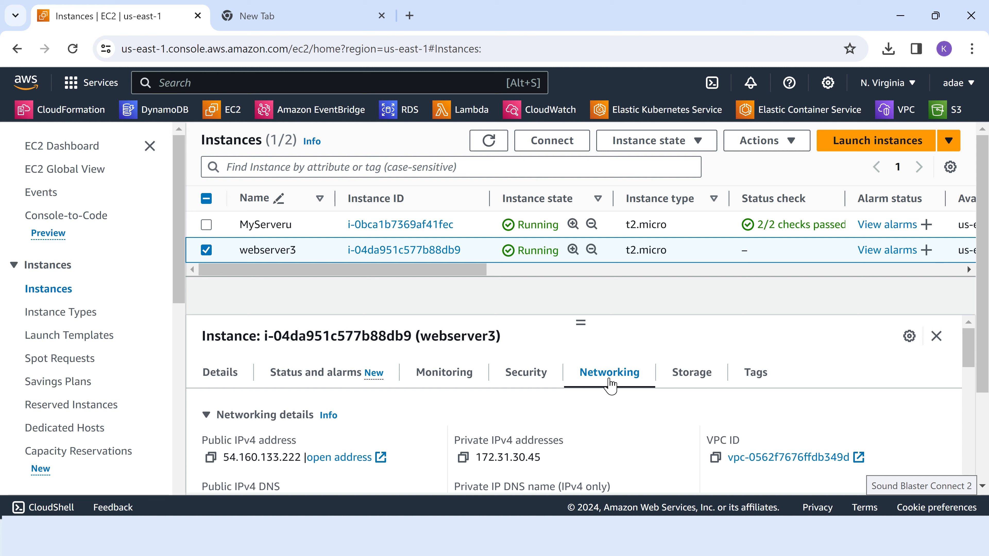
{"action": "scroll", "coordinate": [609, 405], "scroll_direction": "down", "scroll_amount": 2}
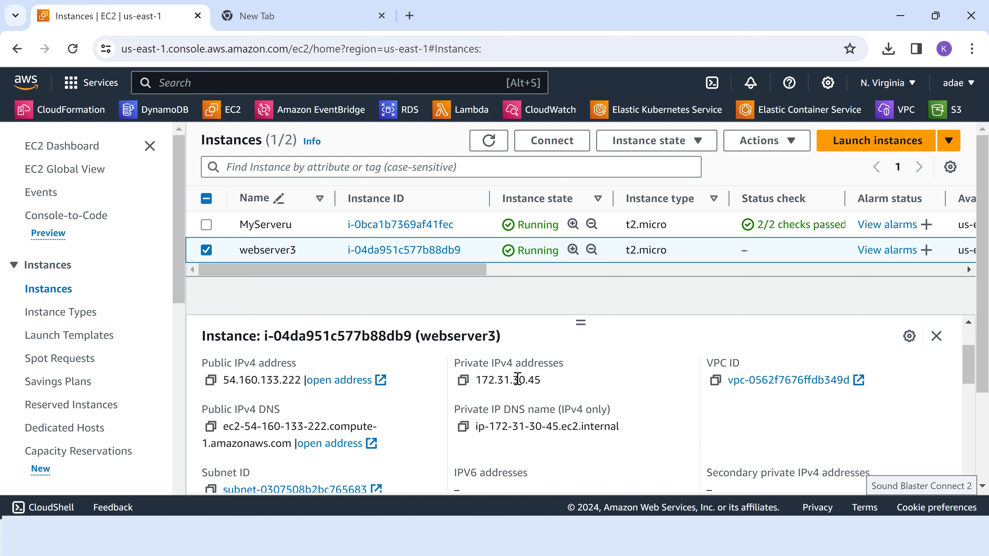
Review webserver3's storage details, including the root device and the size and attachment status of its block device.
{"action": "scroll", "coordinate": [563, 378], "scroll_direction": "up", "scroll_amount": 2}
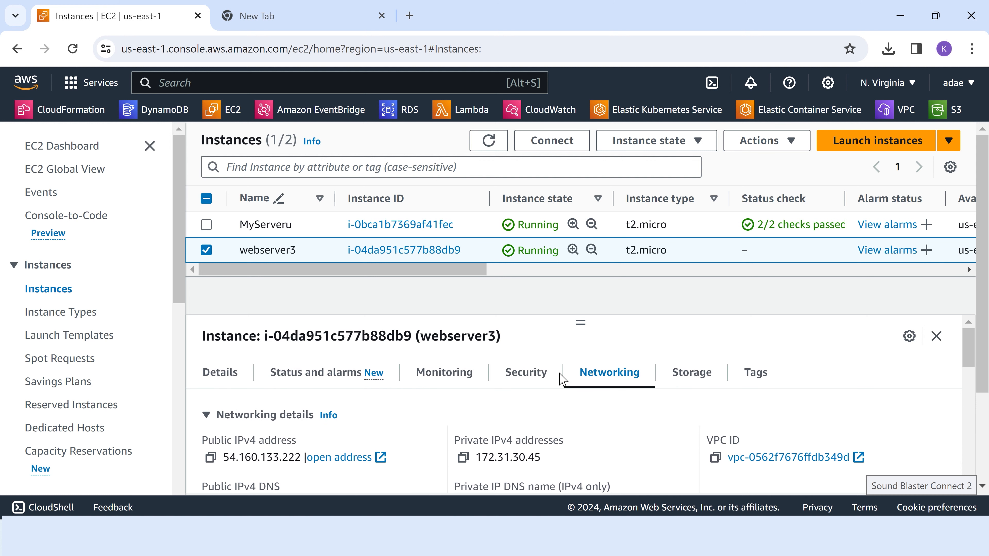
{"action": "left_click", "coordinate": [680, 382]}
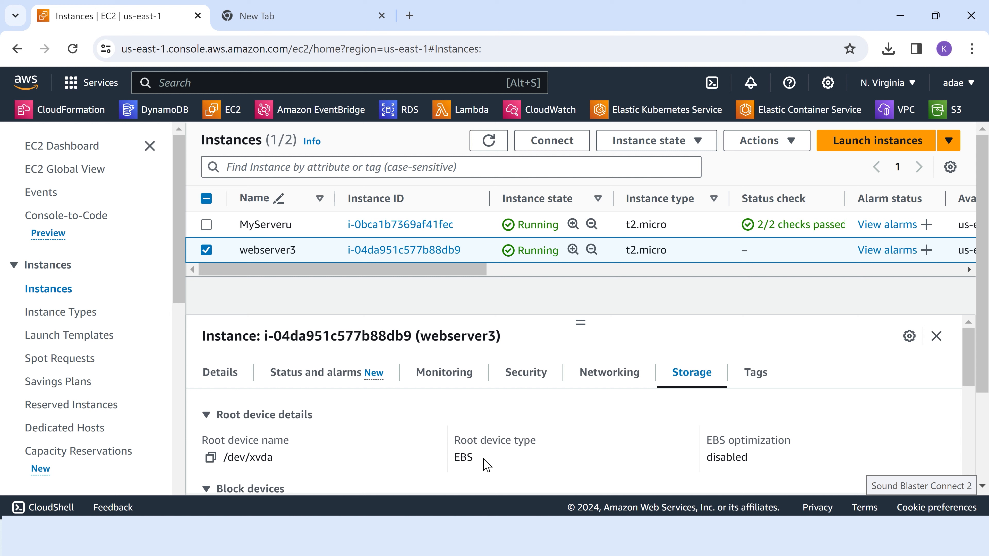
{"action": "scroll", "coordinate": [536, 461], "scroll_direction": "down", "scroll_amount": 2}
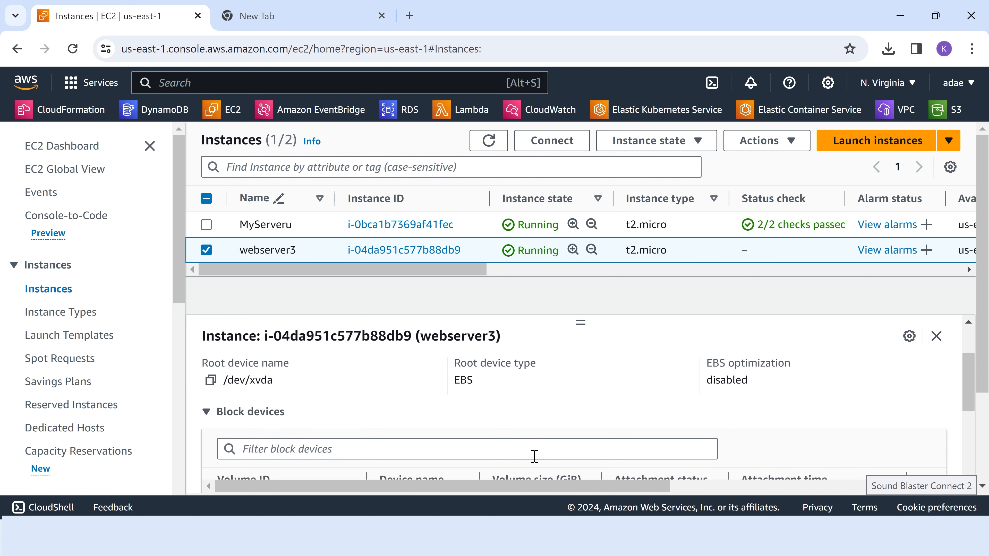
{"action": "scroll", "coordinate": [513, 421], "scroll_direction": "down", "scroll_amount": 2}
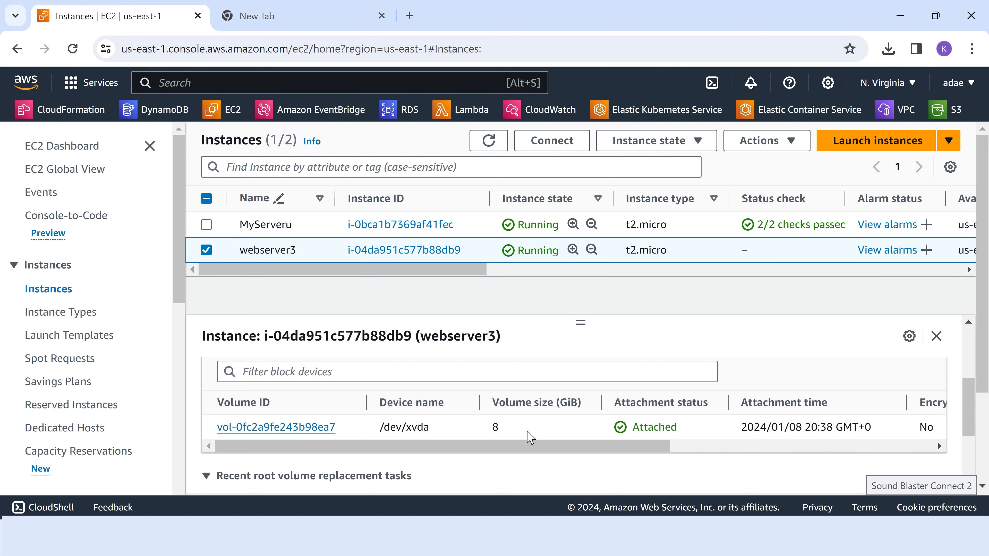
{"action": "scroll", "coordinate": [530, 435], "scroll_direction": "up", "scroll_amount": 5}
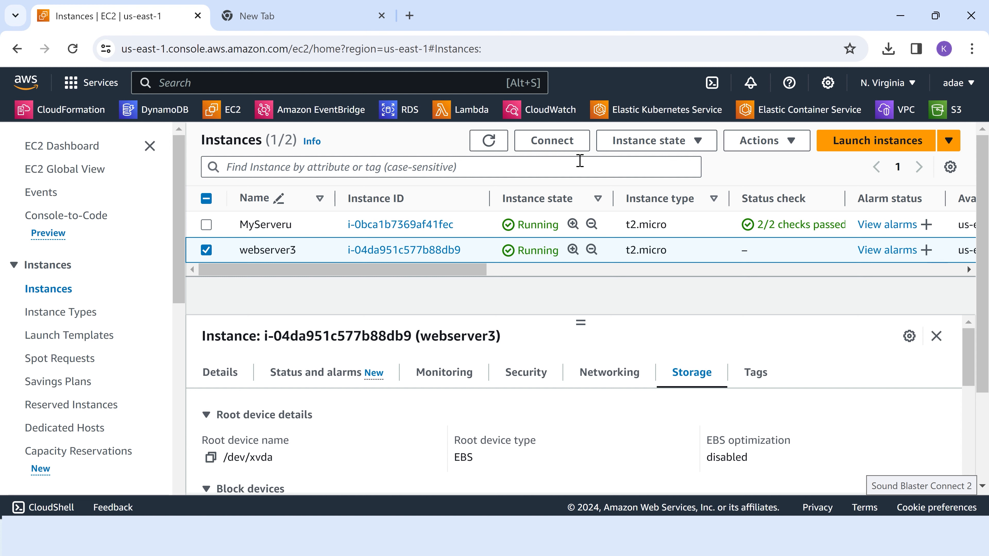
Review the connection options for webserver3 and connect with EC2 Instance Connect as ec2-user over the public IP address.
{"action": "left_click", "coordinate": [567, 149]}
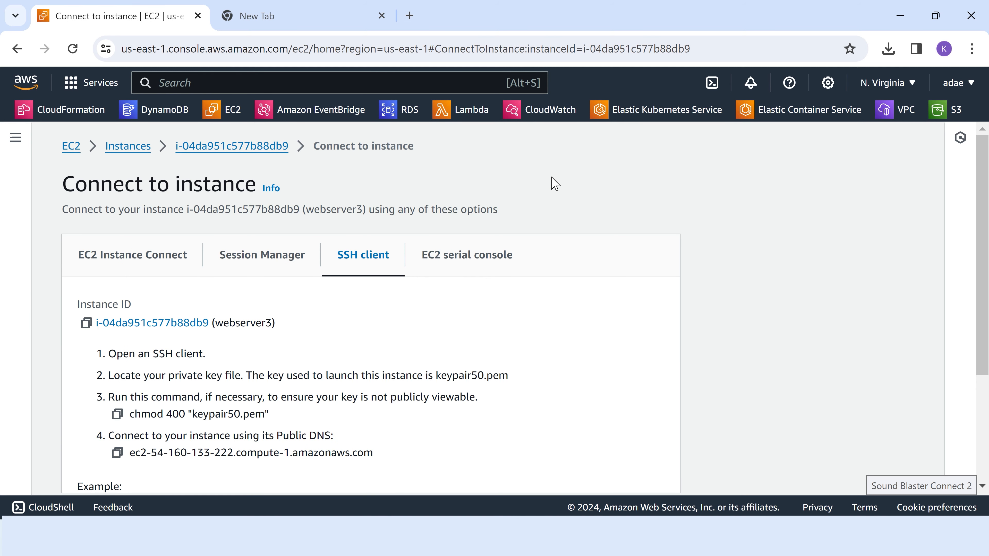
{"action": "scroll", "coordinate": [552, 182], "scroll_direction": "down", "scroll_amount": 3}
{"action": "scroll", "coordinate": [555, 182], "scroll_direction": "down", "scroll_amount": 1}
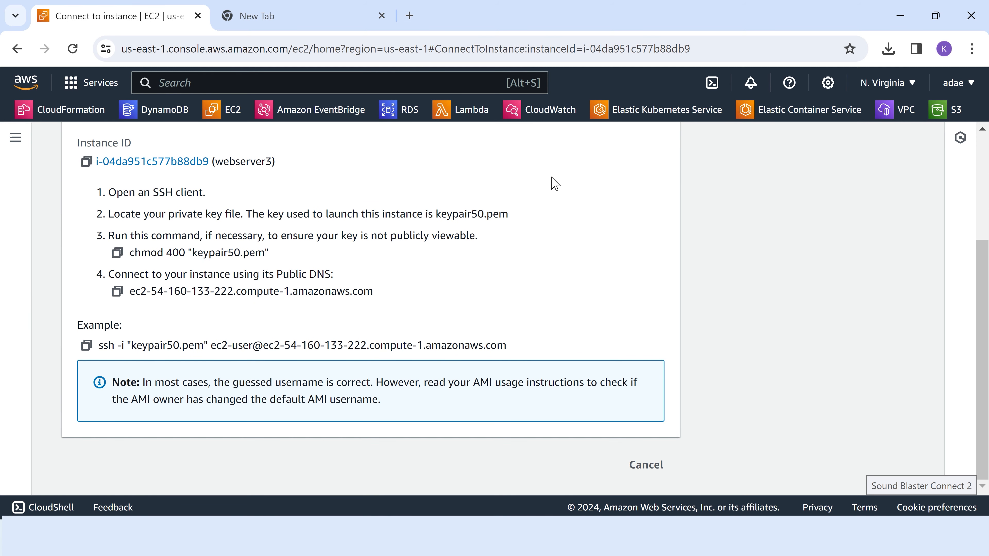
{"action": "scroll", "coordinate": [554, 183], "scroll_direction": "up", "scroll_amount": 3}
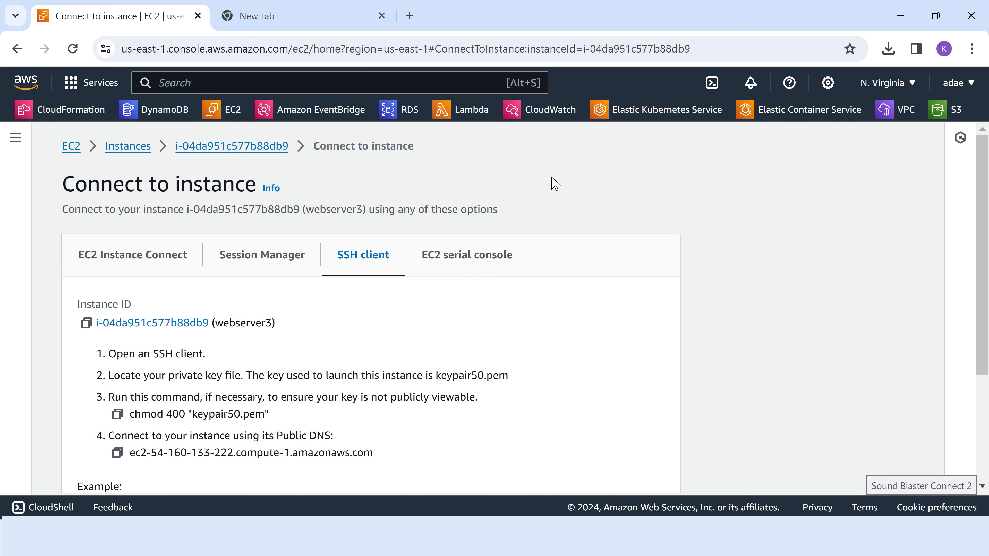
{"action": "left_click", "coordinate": [152, 255]}
{"action": "scroll", "coordinate": [275, 260], "scroll_direction": "down", "scroll_amount": 4}
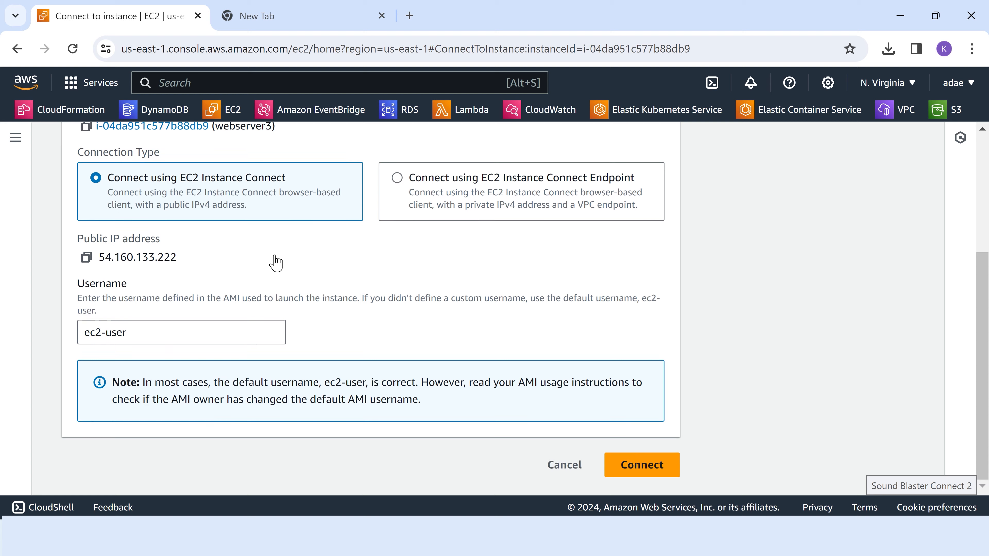
{"action": "scroll", "coordinate": [275, 260], "scroll_direction": "up", "scroll_amount": 4}
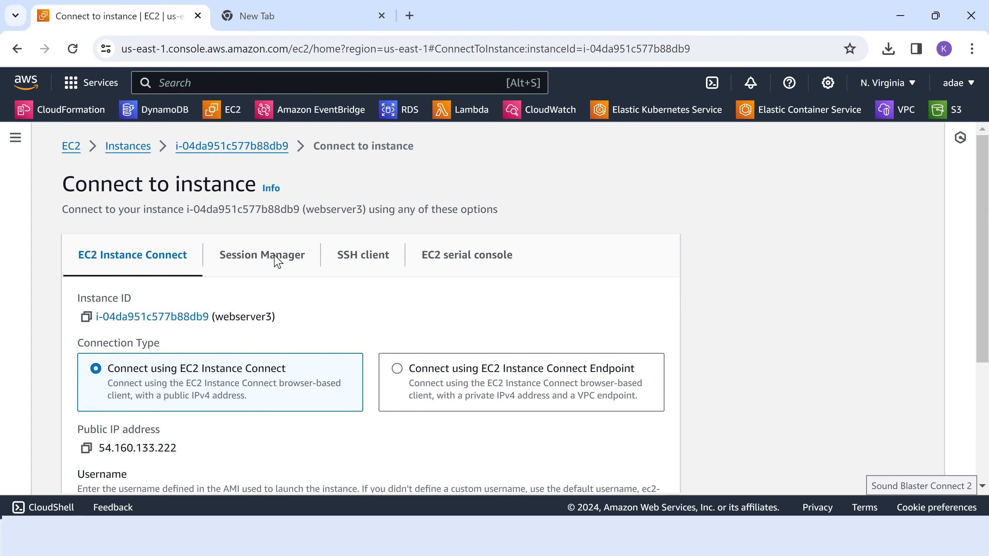
{"action": "scroll", "coordinate": [288, 268], "scroll_direction": "down", "scroll_amount": 4}
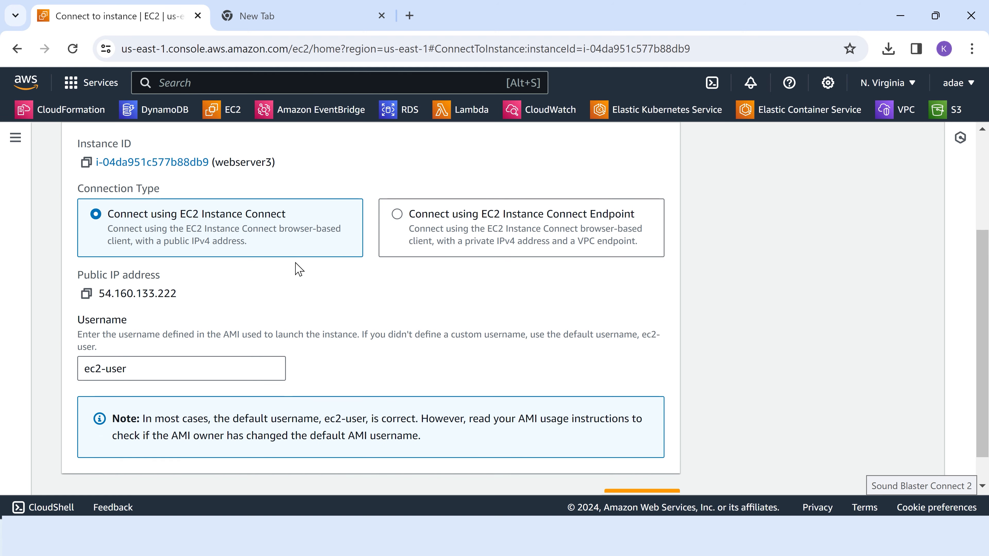
{"action": "scroll", "coordinate": [294, 267], "scroll_direction": "up", "scroll_amount": 4}
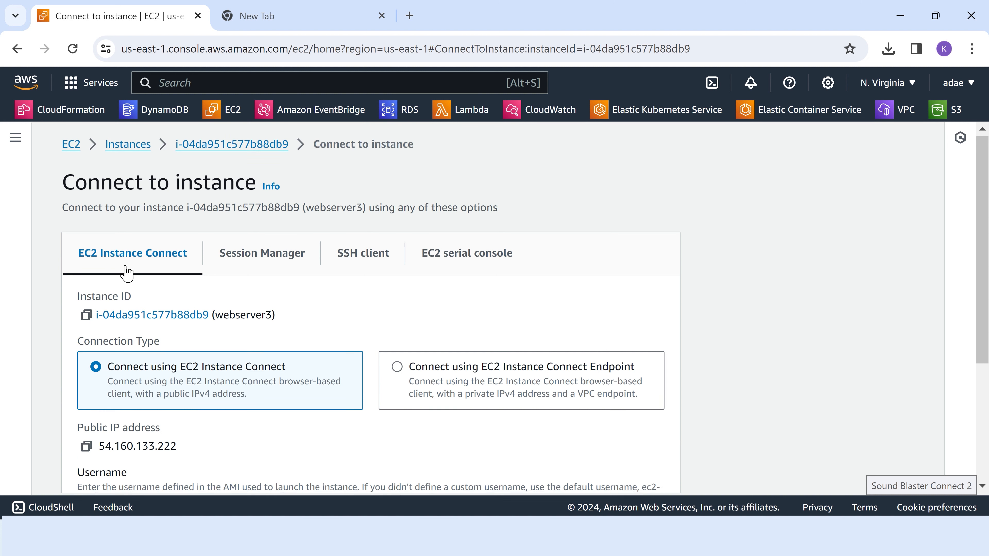
{"action": "scroll", "coordinate": [137, 273], "scroll_direction": "down", "scroll_amount": 5}
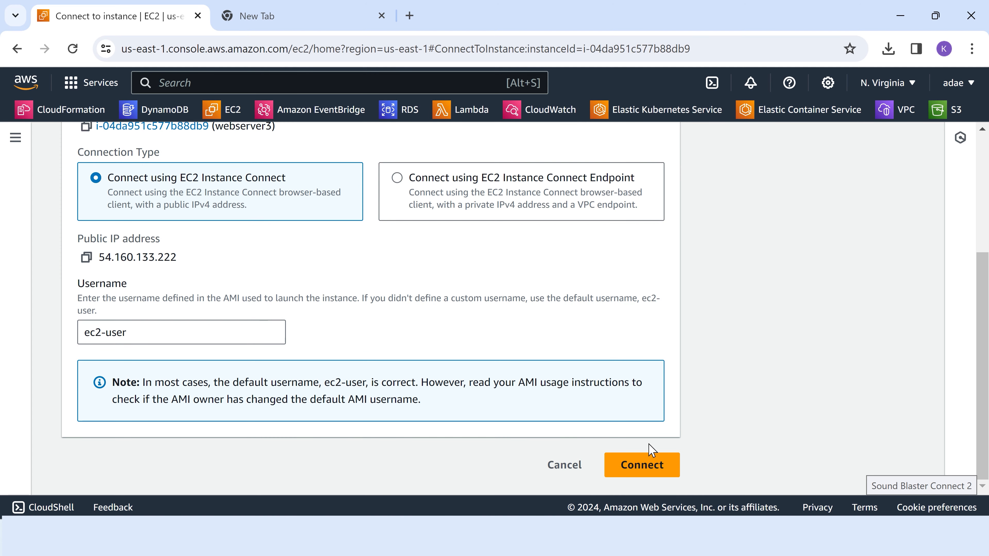
{"action": "left_click", "coordinate": [651, 465]}
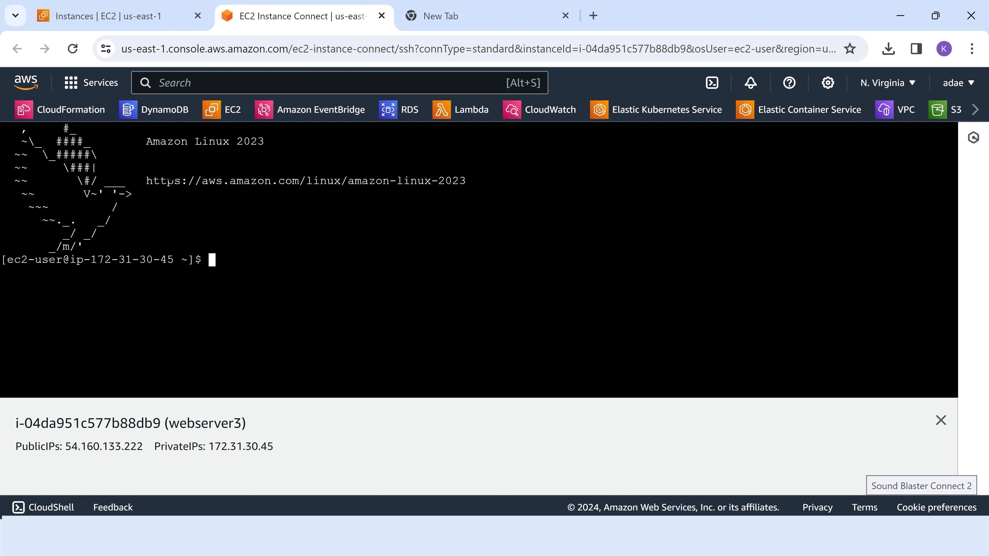
Go back to the list of instances and attach the IAM role s3fullaccessrole to webserver3.
{"action": "left_click", "coordinate": [135, 28]}
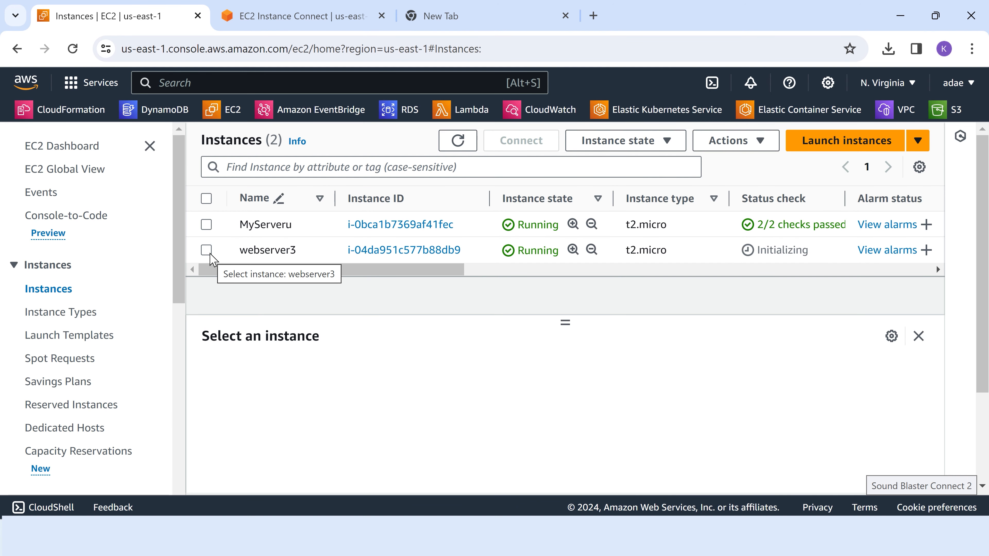
{"action": "left_click", "coordinate": [209, 252]}
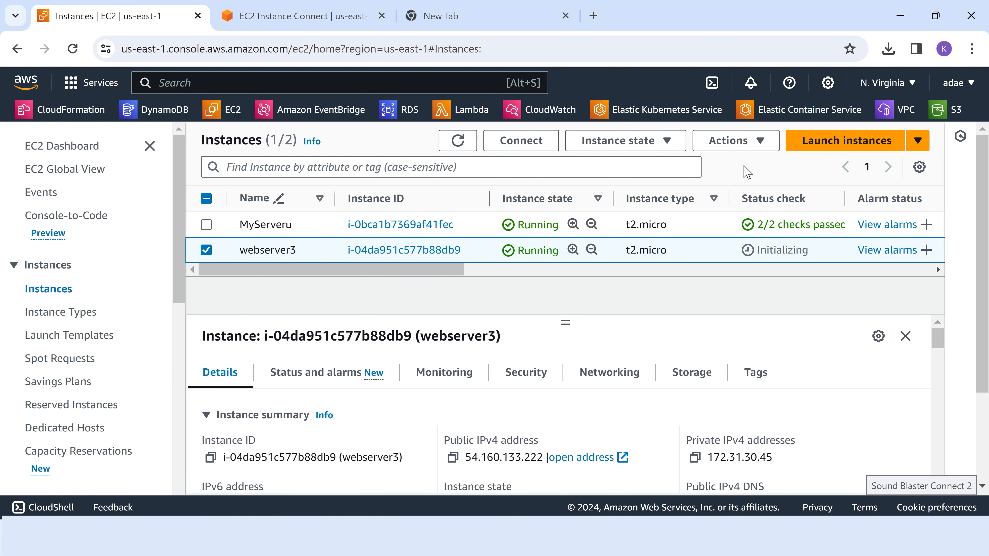
{"action": "left_click", "coordinate": [759, 148]}
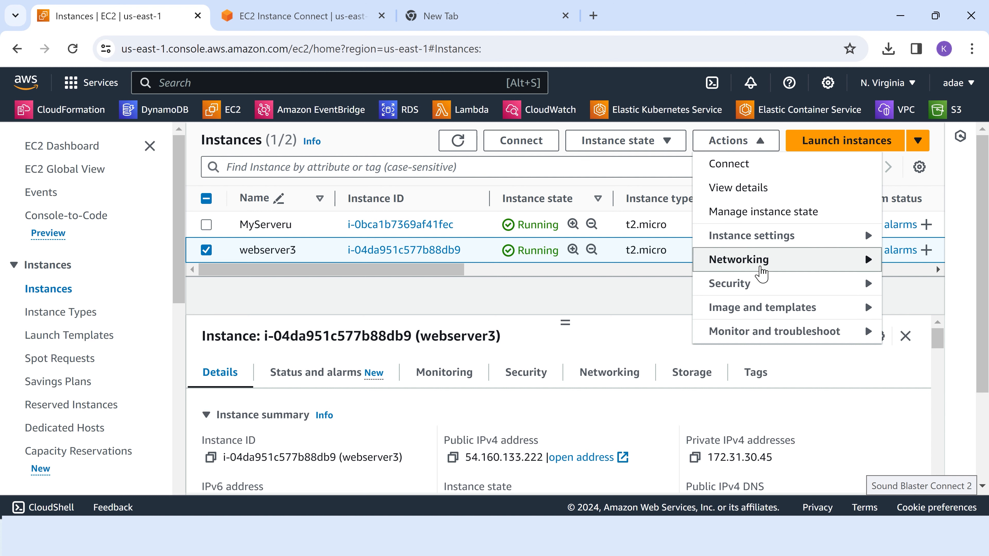
{"action": "mouse_move", "coordinate": [759, 284]}
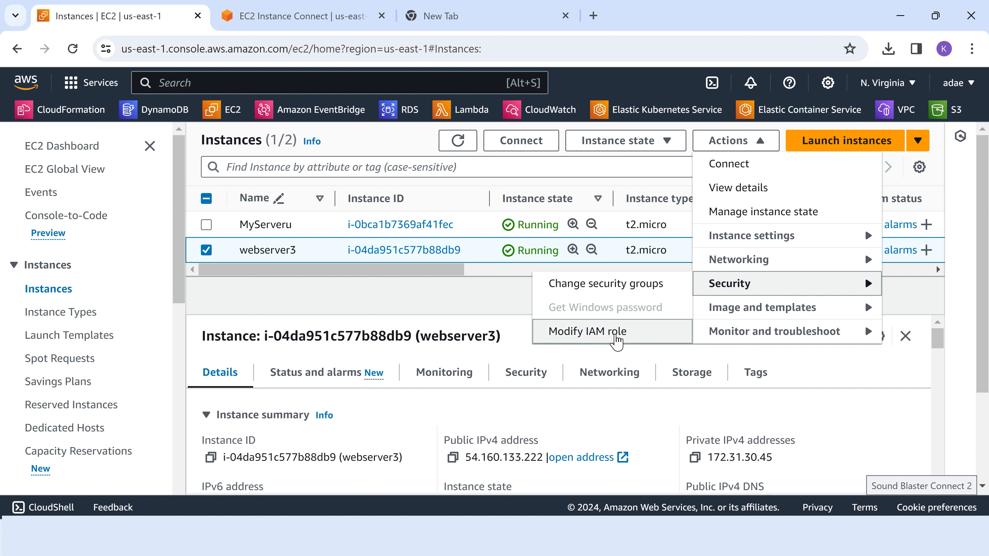
{"action": "left_click", "coordinate": [616, 342]}
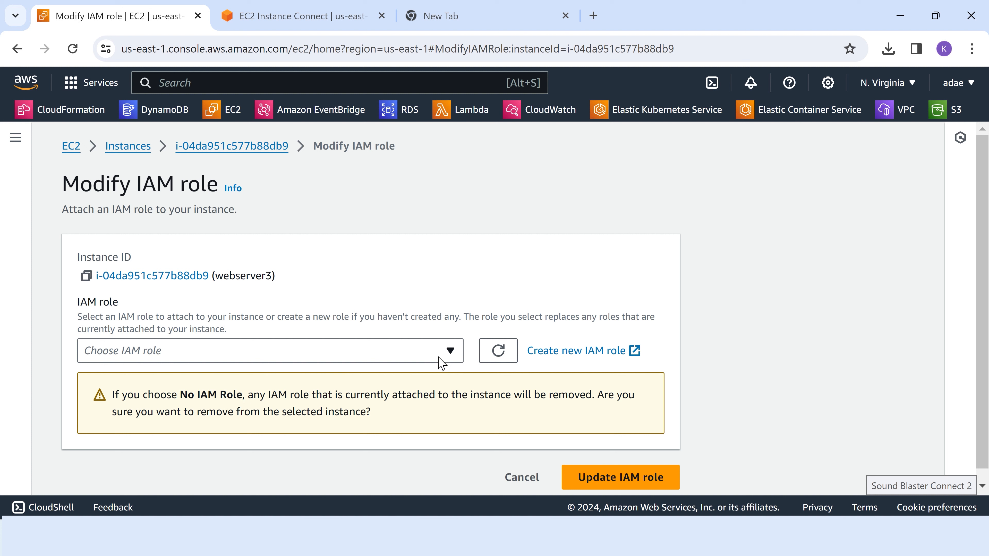
{"action": "left_click", "coordinate": [453, 356]}
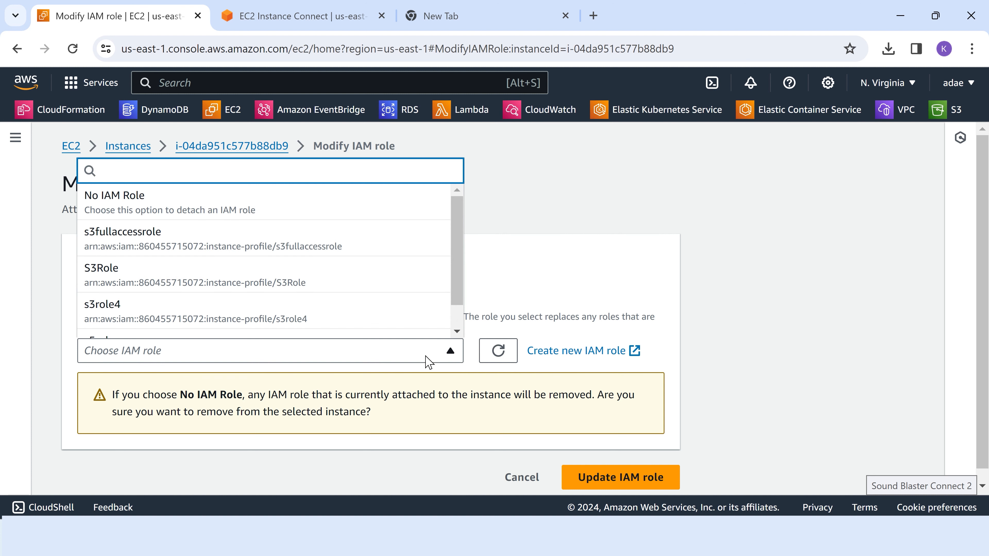
{"action": "scroll", "coordinate": [245, 278], "scroll_direction": "down", "scroll_amount": 1}
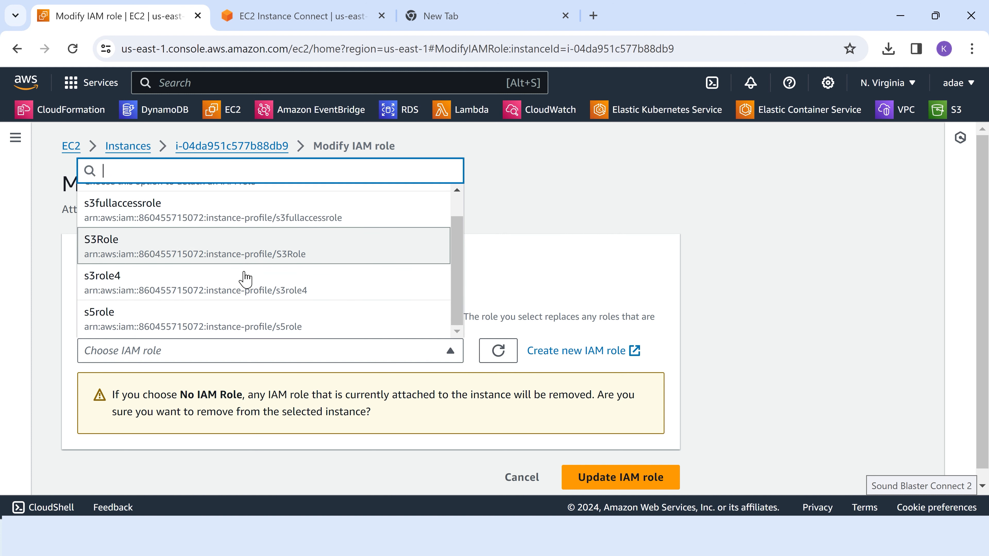
{"action": "scroll", "coordinate": [187, 280], "scroll_direction": "up", "scroll_amount": 1}
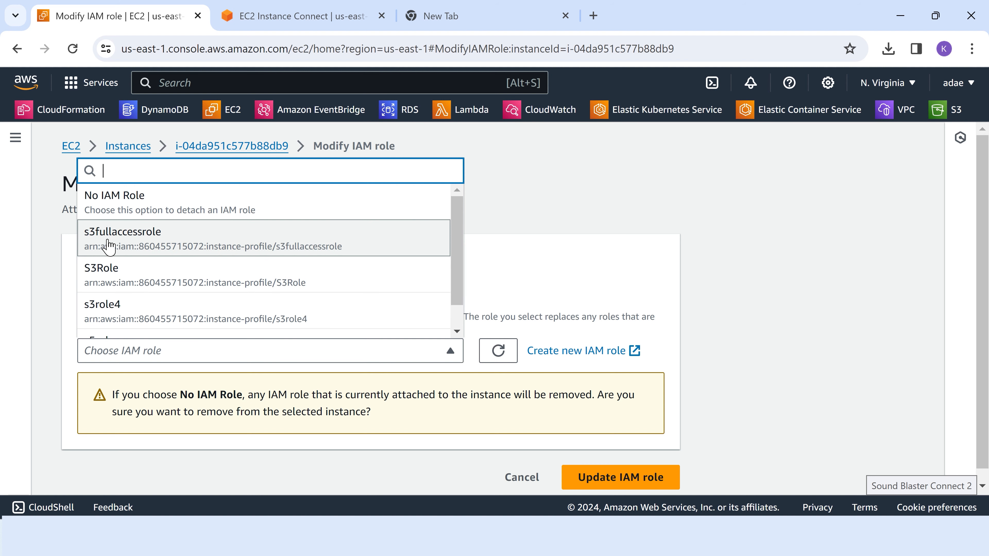
{"action": "left_click", "coordinate": [137, 246]}
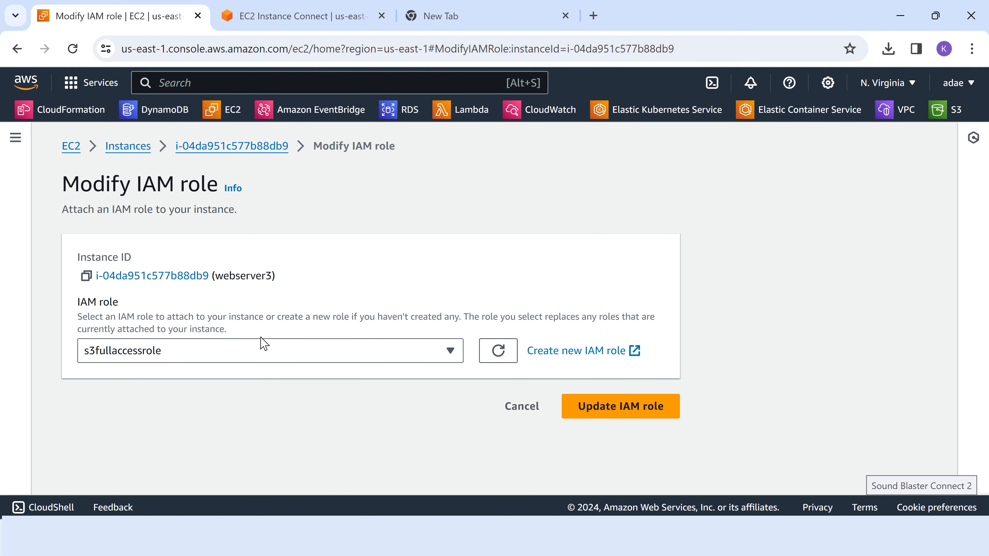
{"action": "left_click", "coordinate": [583, 421]}
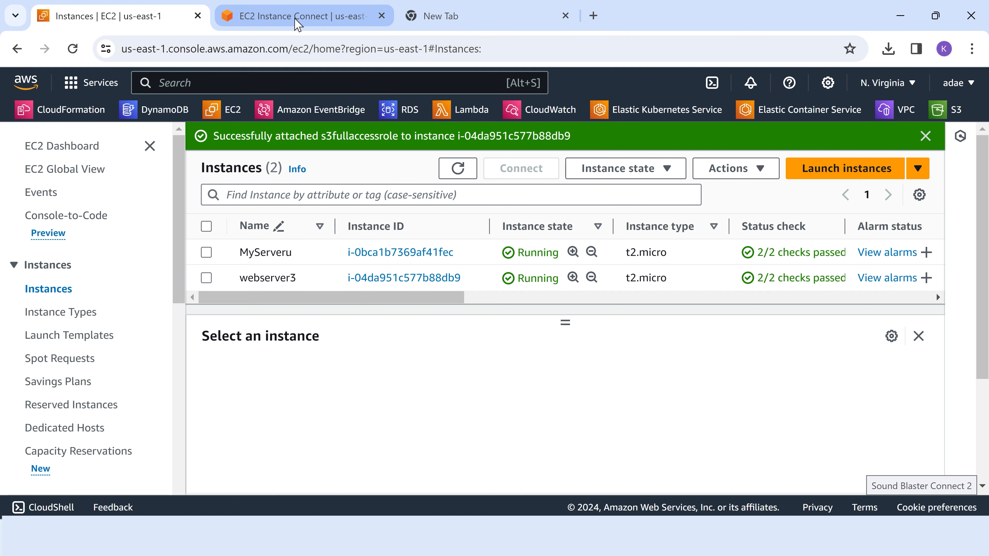
Return to webserver3's terminal session, switch to root with sudo su and list the S3 buckets with aws s3 ls.
{"action": "left_click", "coordinate": [298, 25]}
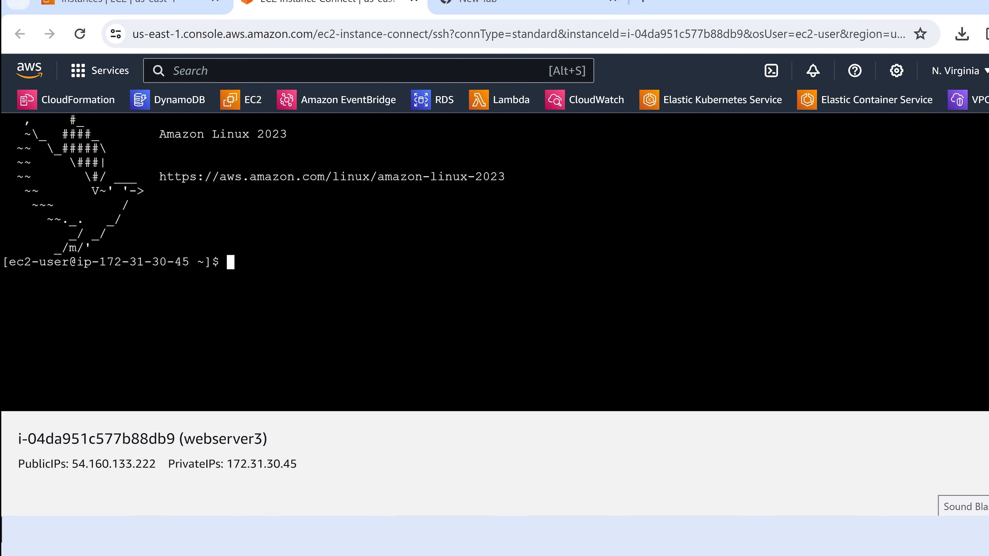
{"action": "type", "text": "sudo suu"}
{"action": "key", "text": "BackSpace"}
{"action": "key", "text": "Return"}
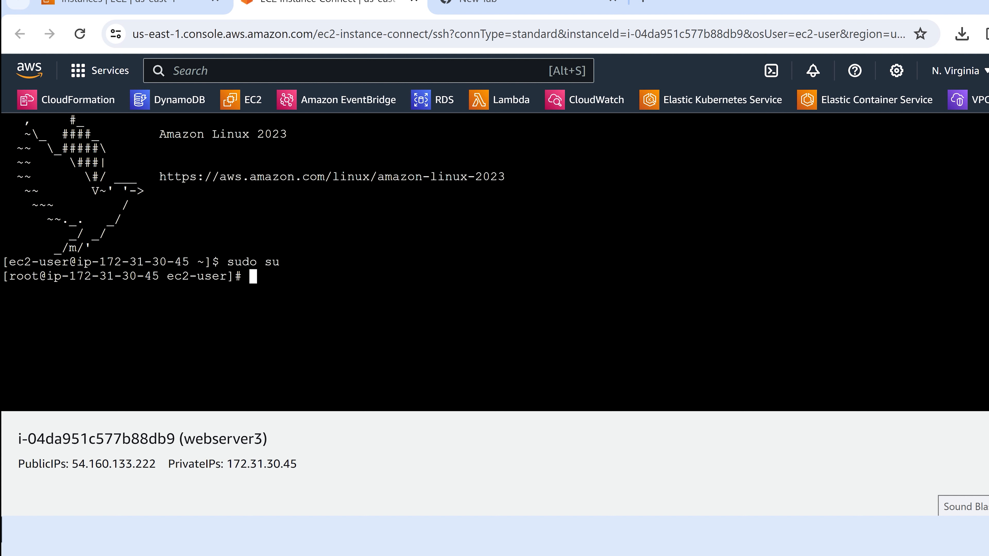
{"action": "type", "text": "aws s3 ls"}
{"action": "key", "text": "Return"}
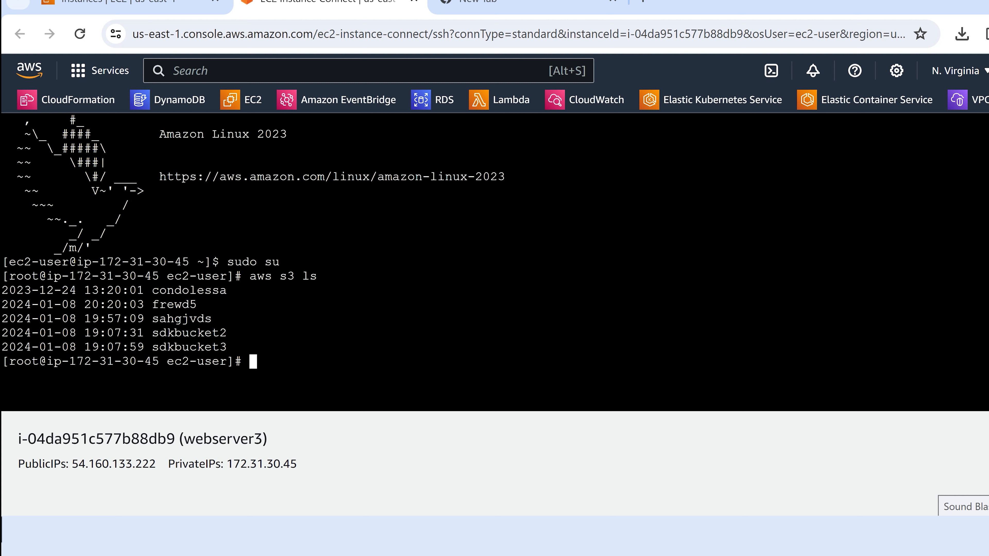
Create the bucket awert4 with aws s3 mb s3://awert4 and list the S3 buckets again with aws s3 ls.
{"action": "type", "text": "aws s3 mb s3"}
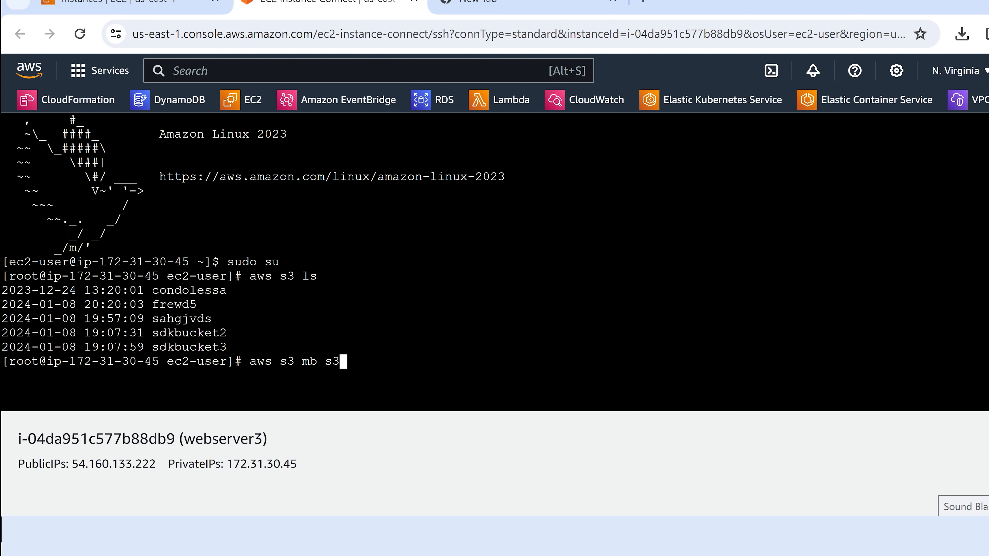
{"action": "type", "text": "://awert"}
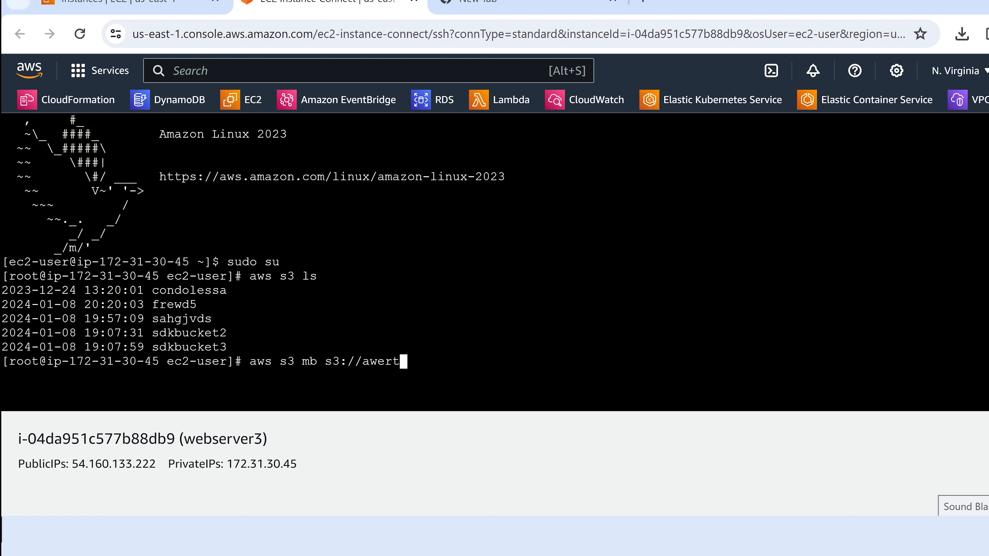
{"action": "type", "text": "4"}
{"action": "key", "text": "Return"}
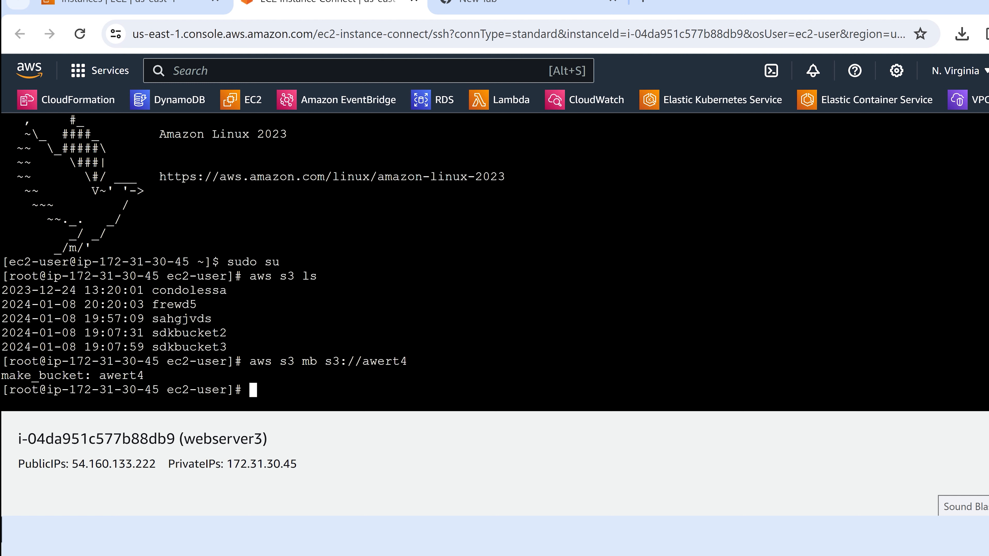
{"action": "type", "text": "aws s3 ls"}
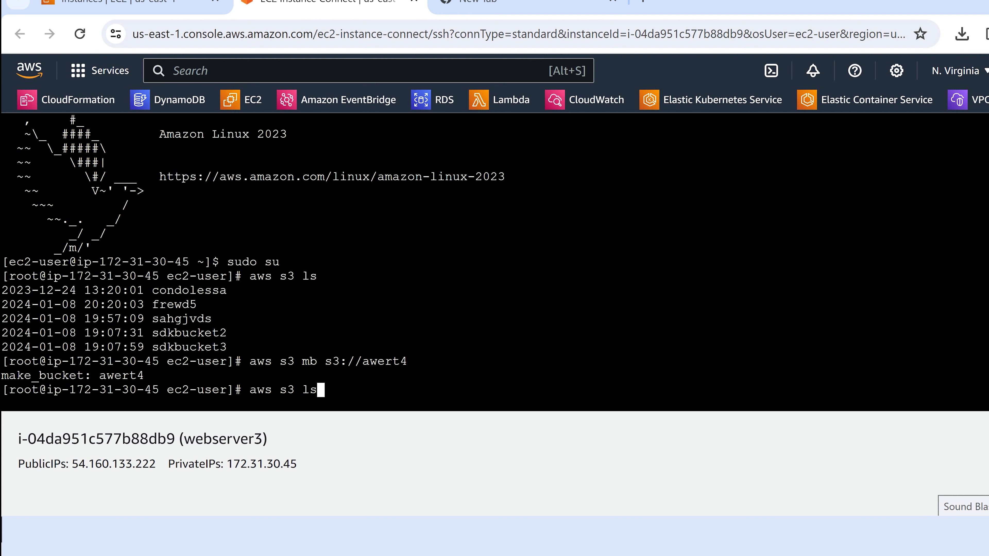
{"action": "key", "text": "Return"}
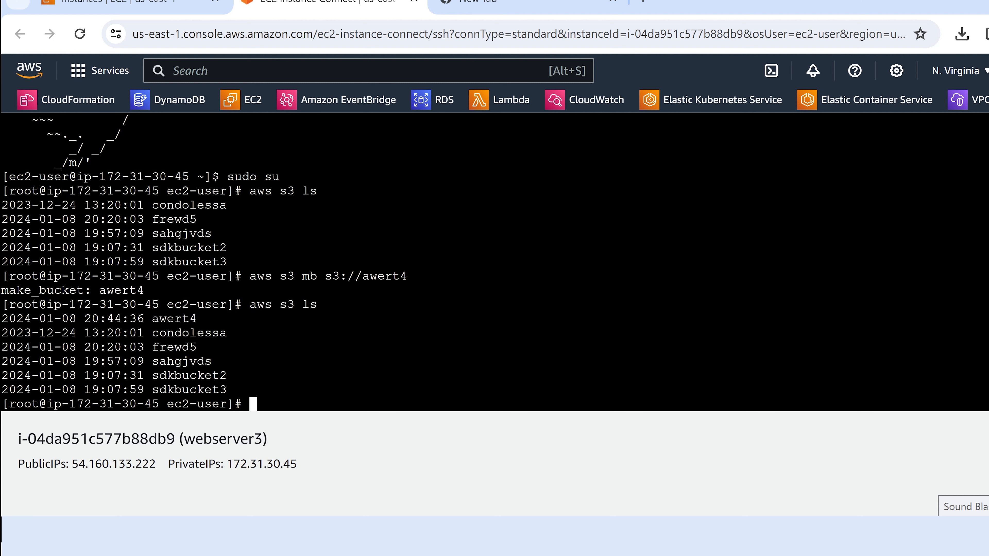